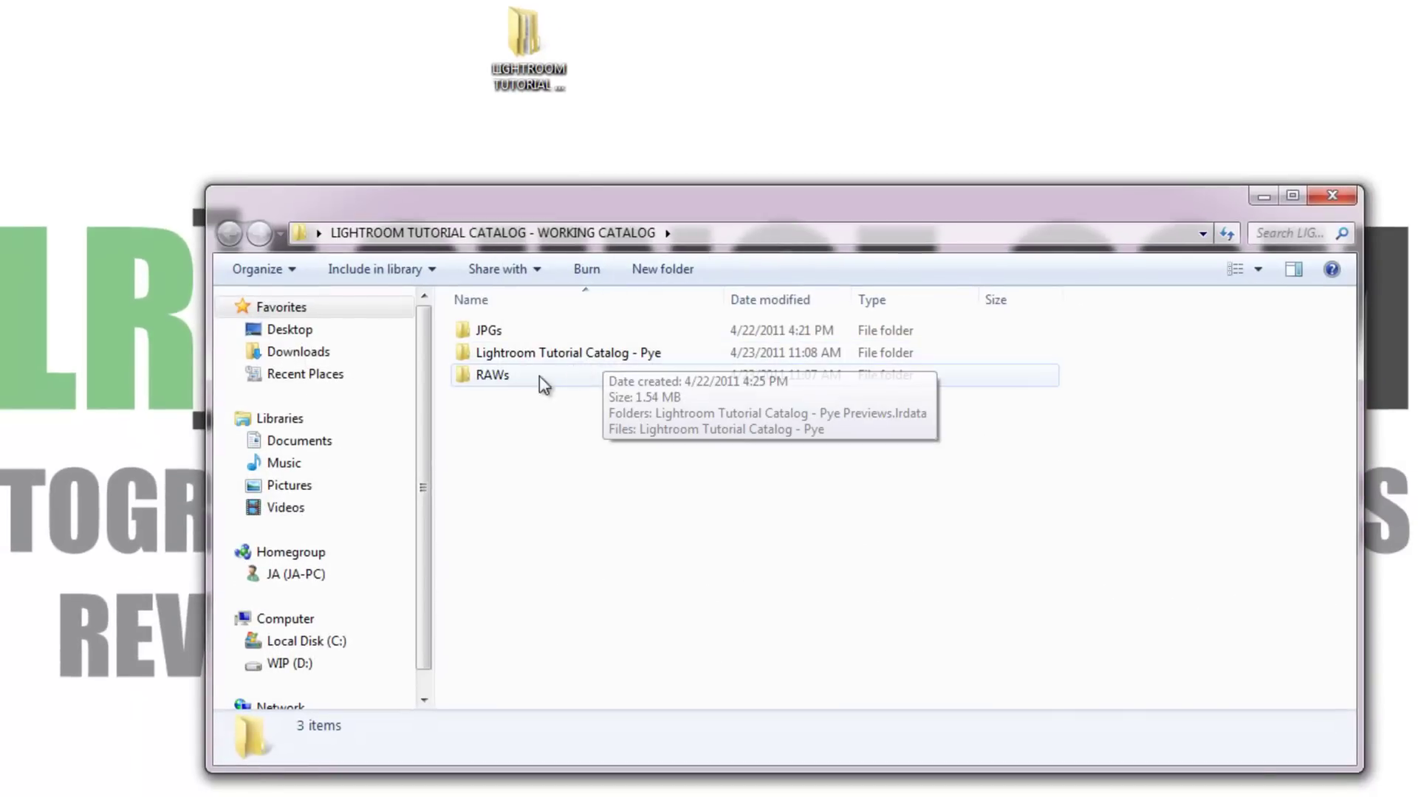
# Open the Lightroom Tutorial Catalog - Pye folder and select its LRCAT catalog file
pyautogui.click(522, 354)
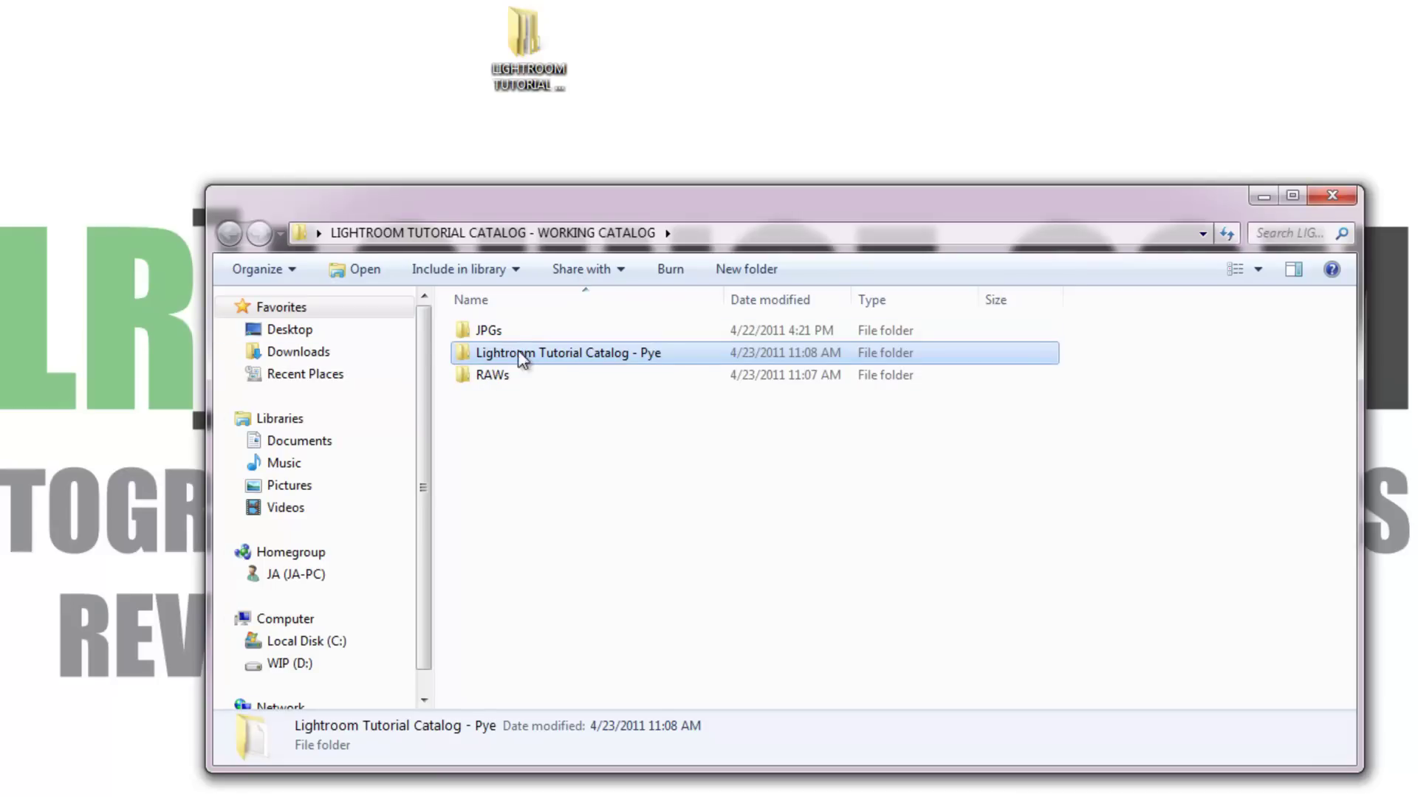
pyautogui.click(516, 336)
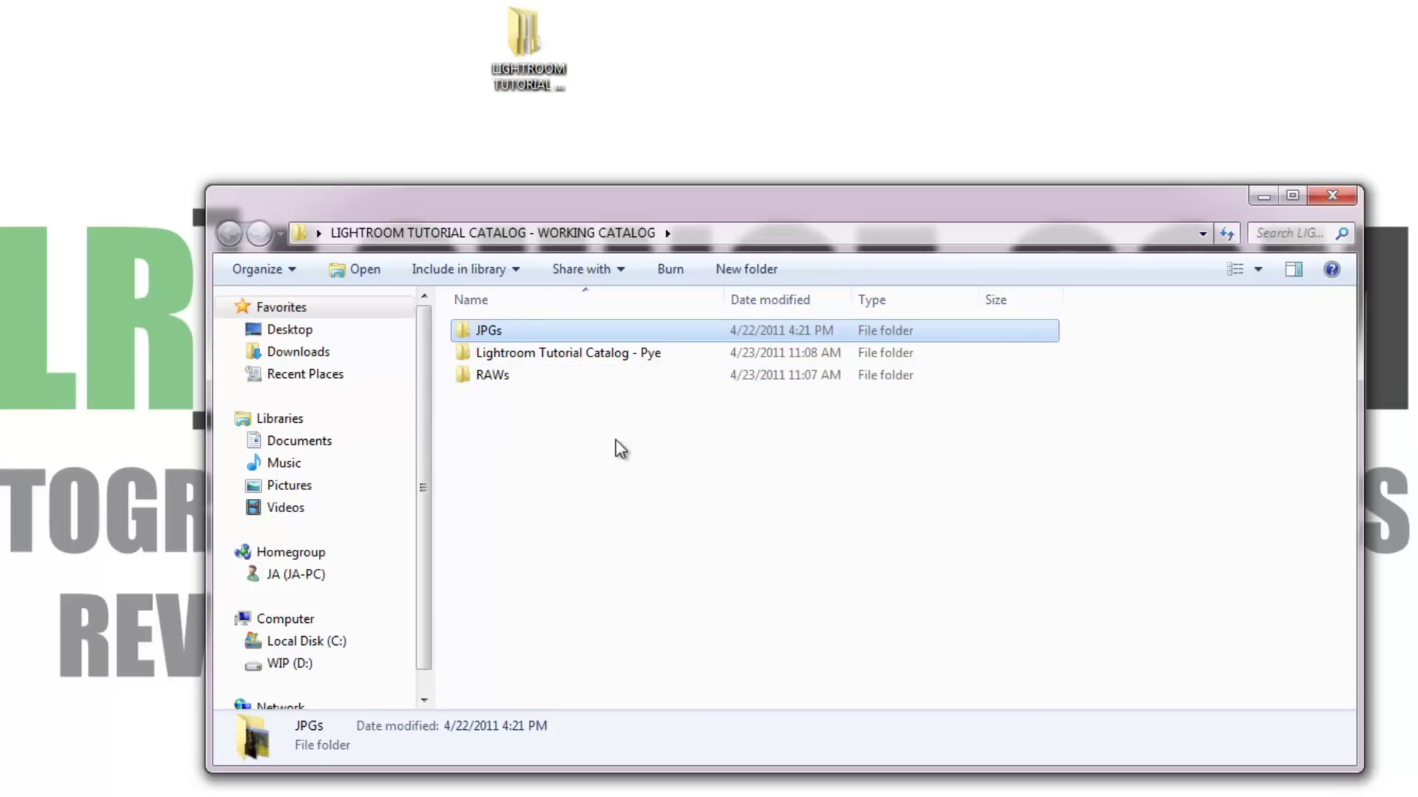
pyautogui.click(515, 438)
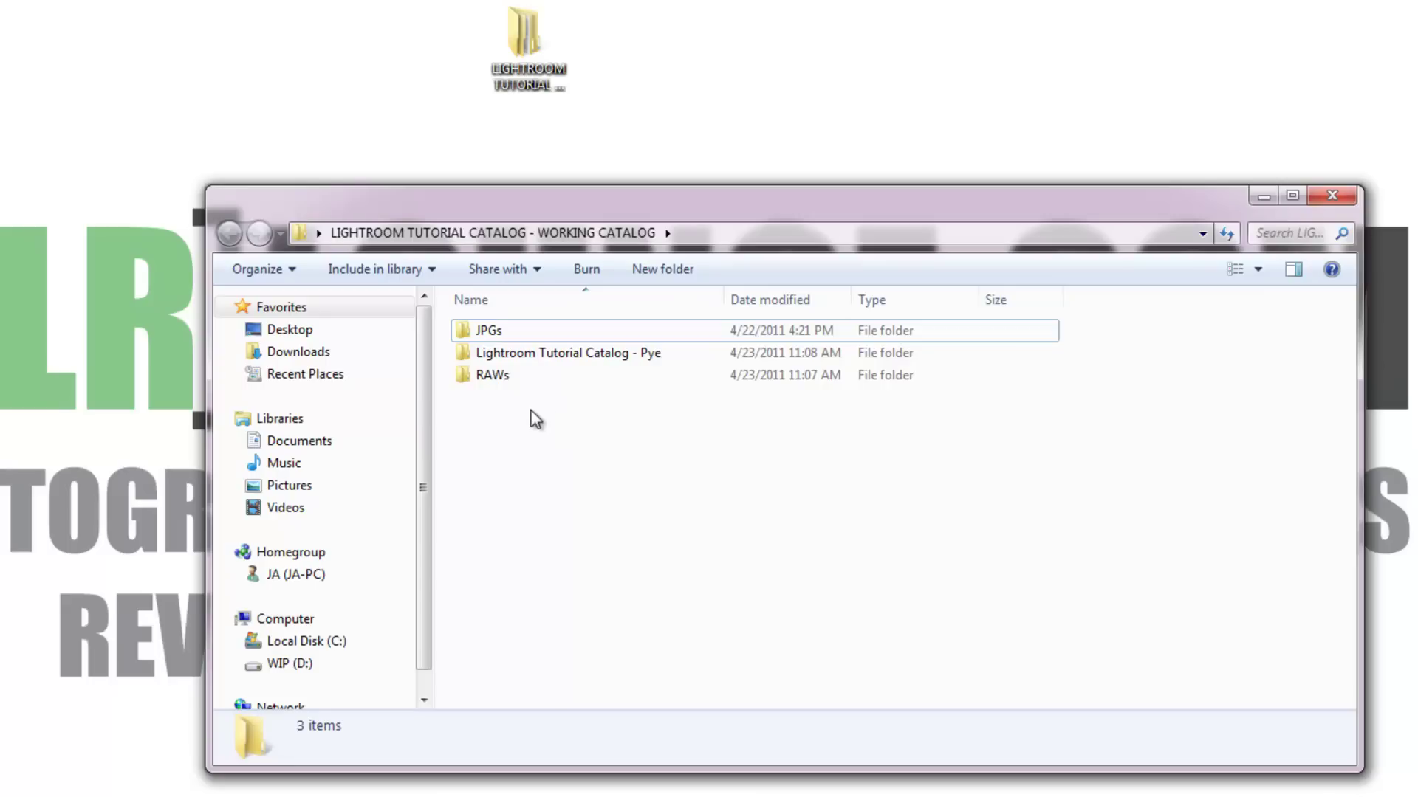
pyautogui.doubleClick(532, 354)
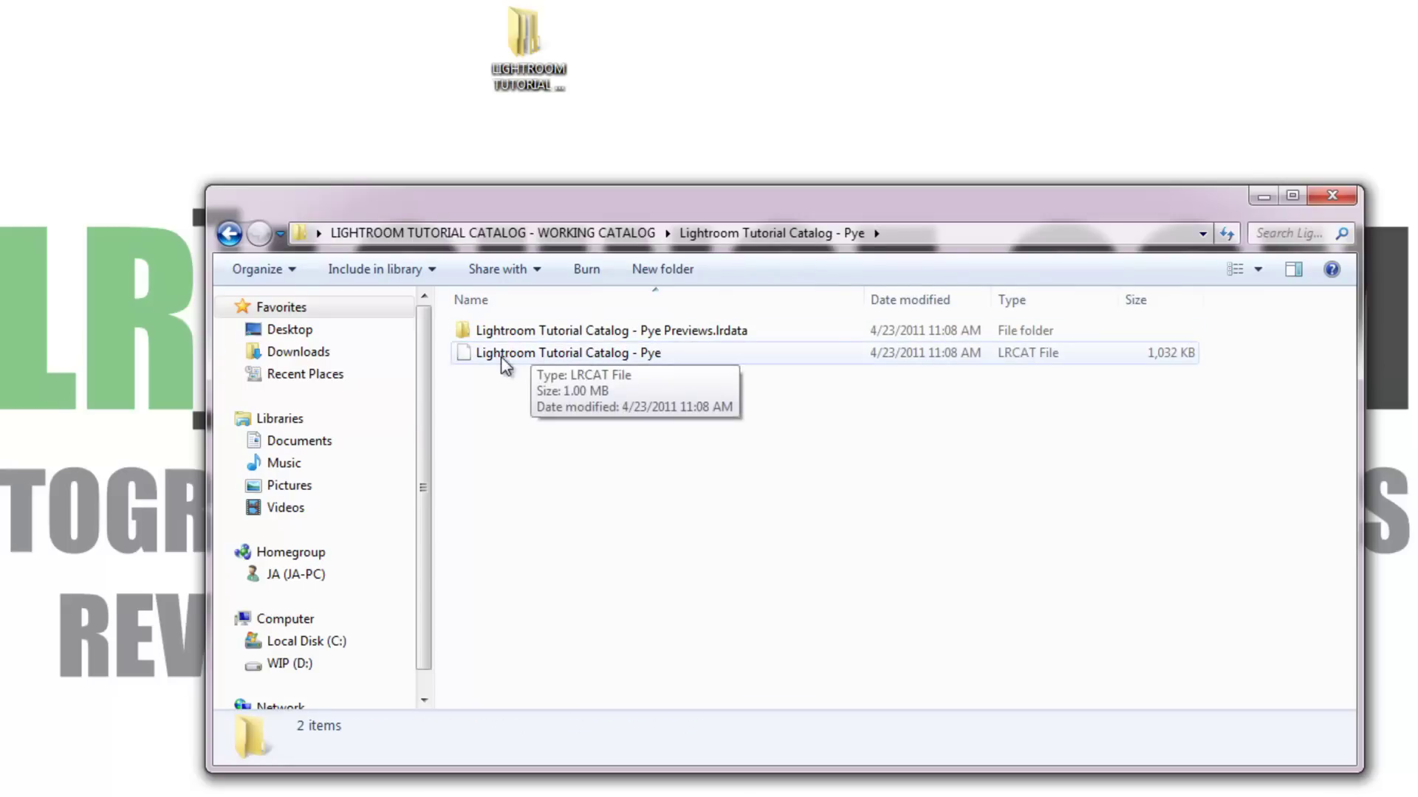
pyautogui.click(544, 356)
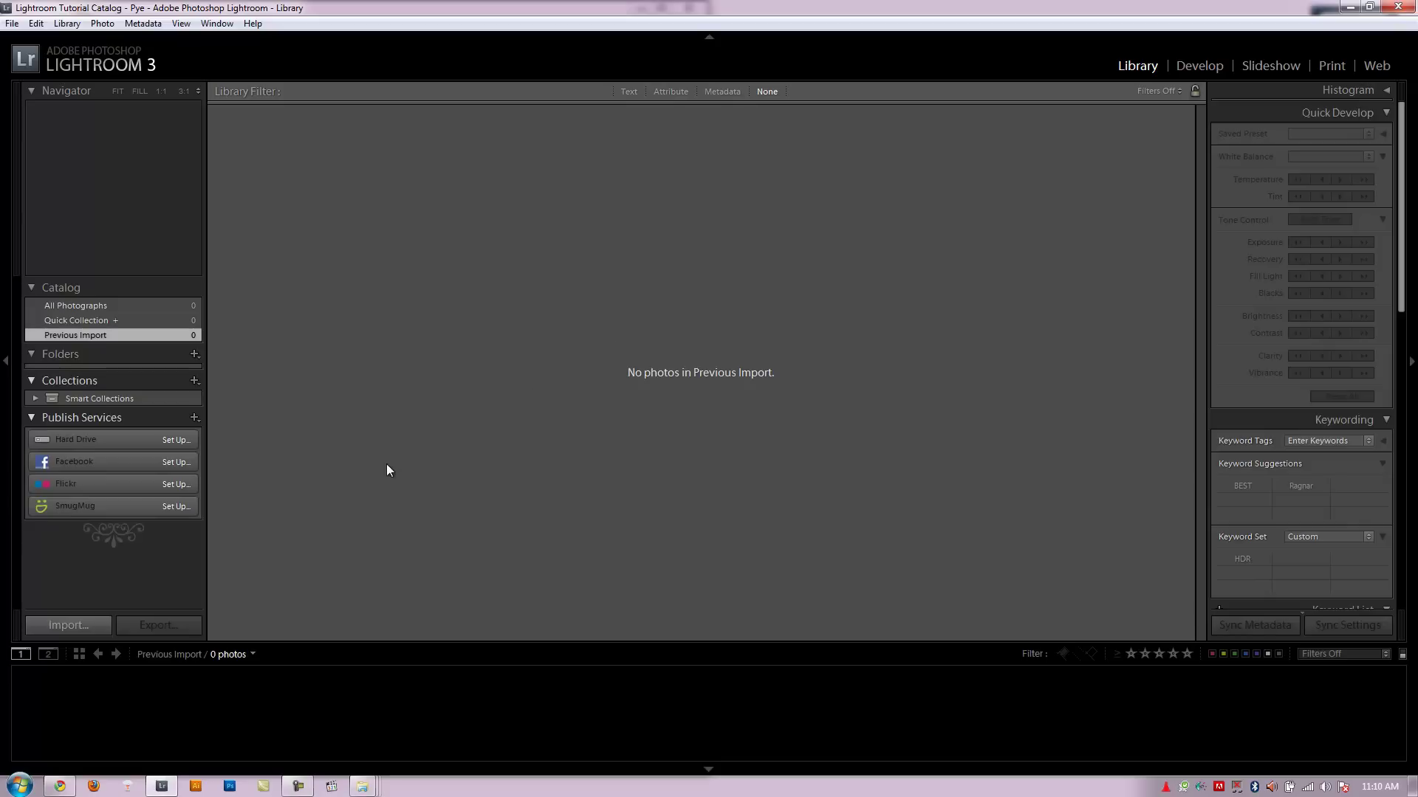
# In Chrome, open and scroll through Adobe's 'Adobe Photoshop Lightroom 3 * File formats' help page
pyautogui.click(60, 786)
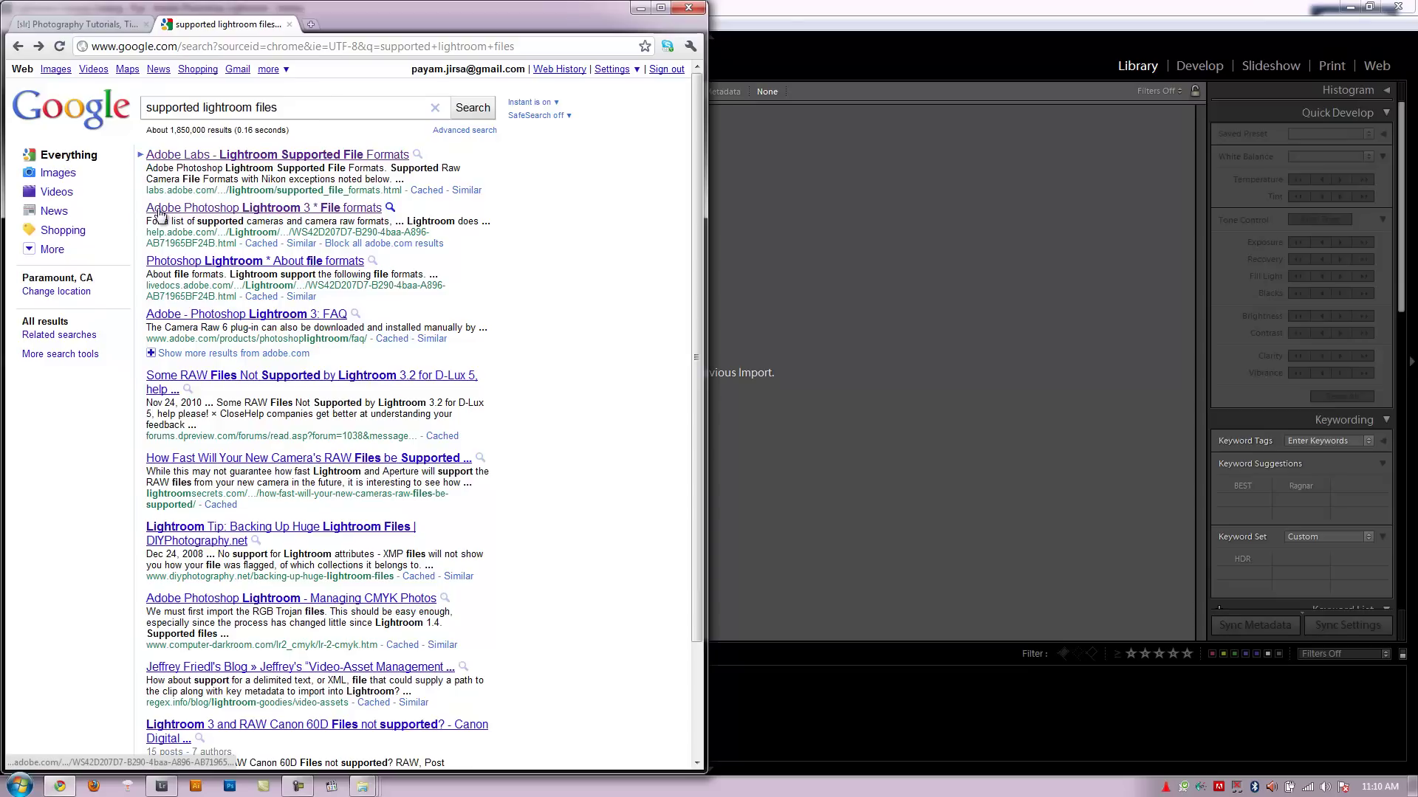
pyautogui.click(352, 210)
pyautogui.scroll(-3, 155, 494)
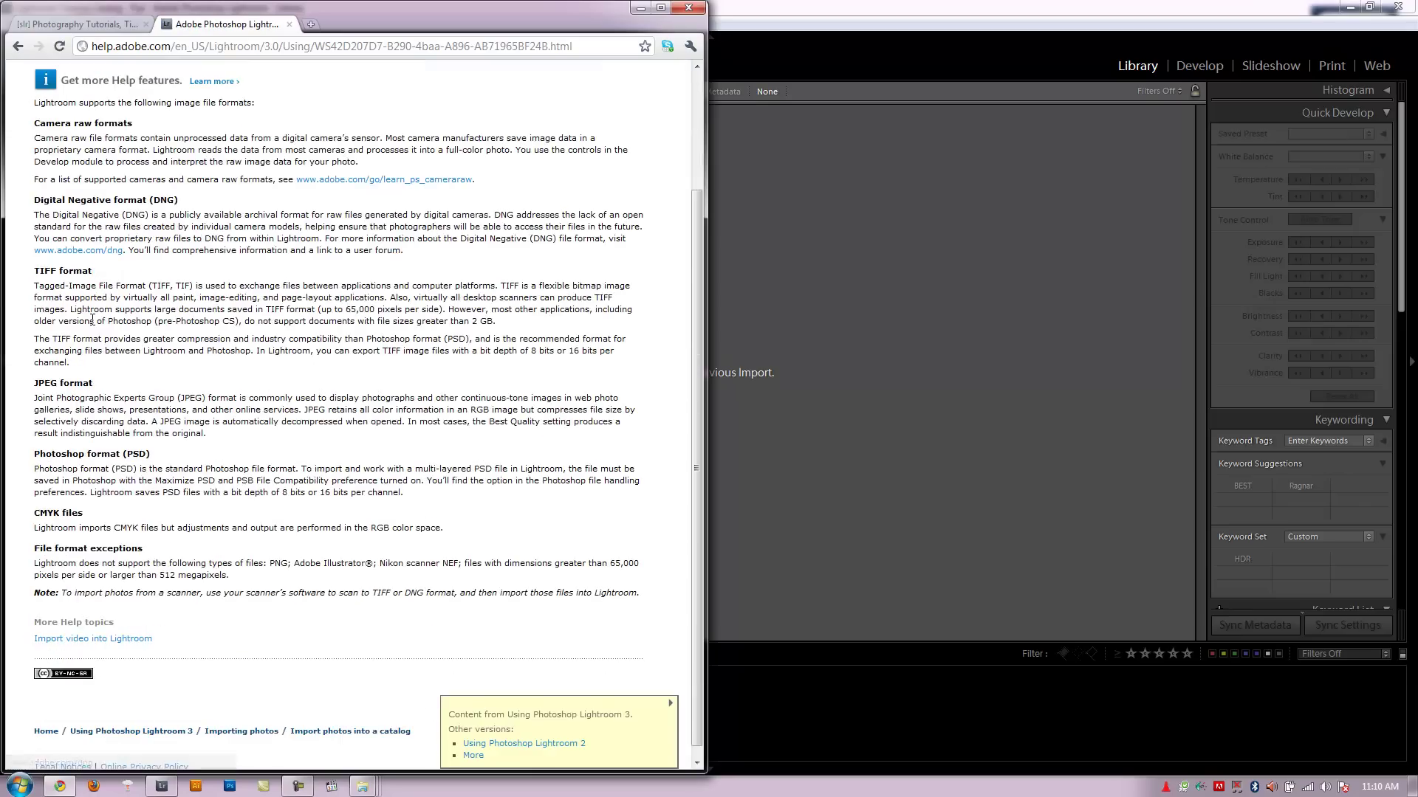
pyautogui.scroll(1, 154, 494)
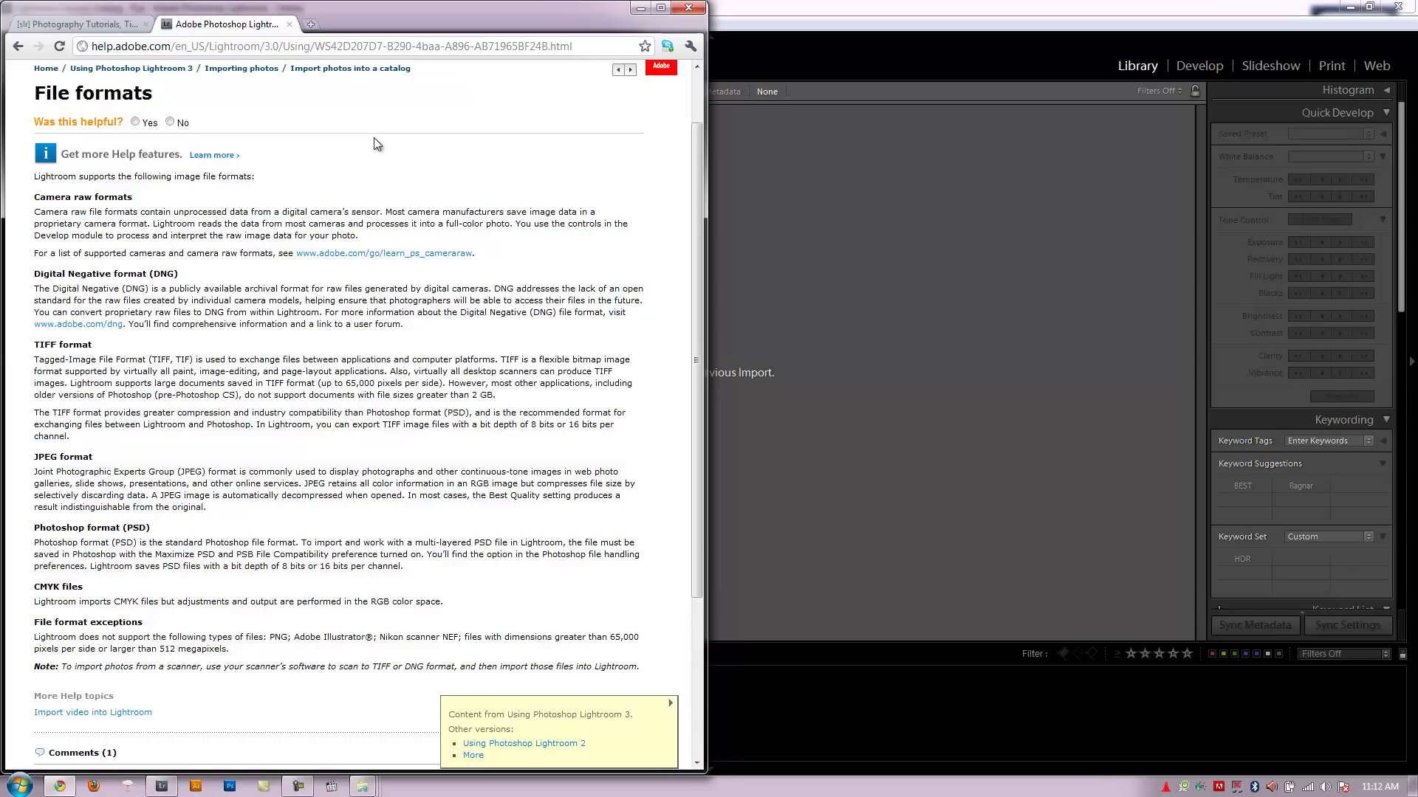
pyautogui.scroll(2, 406, 267)
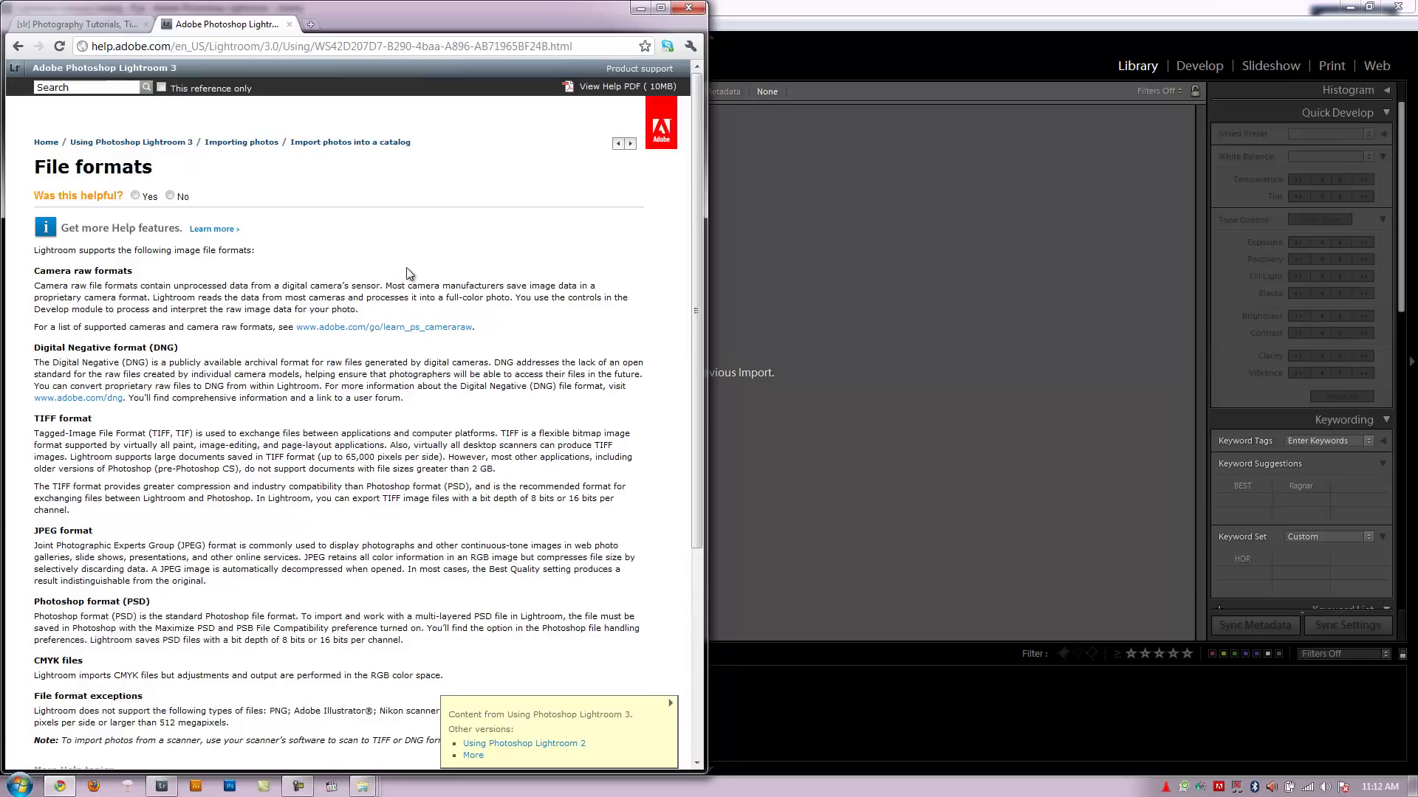
# Minimize the Chrome help page to bring Lightroom back into view
pyautogui.click(639, 9)
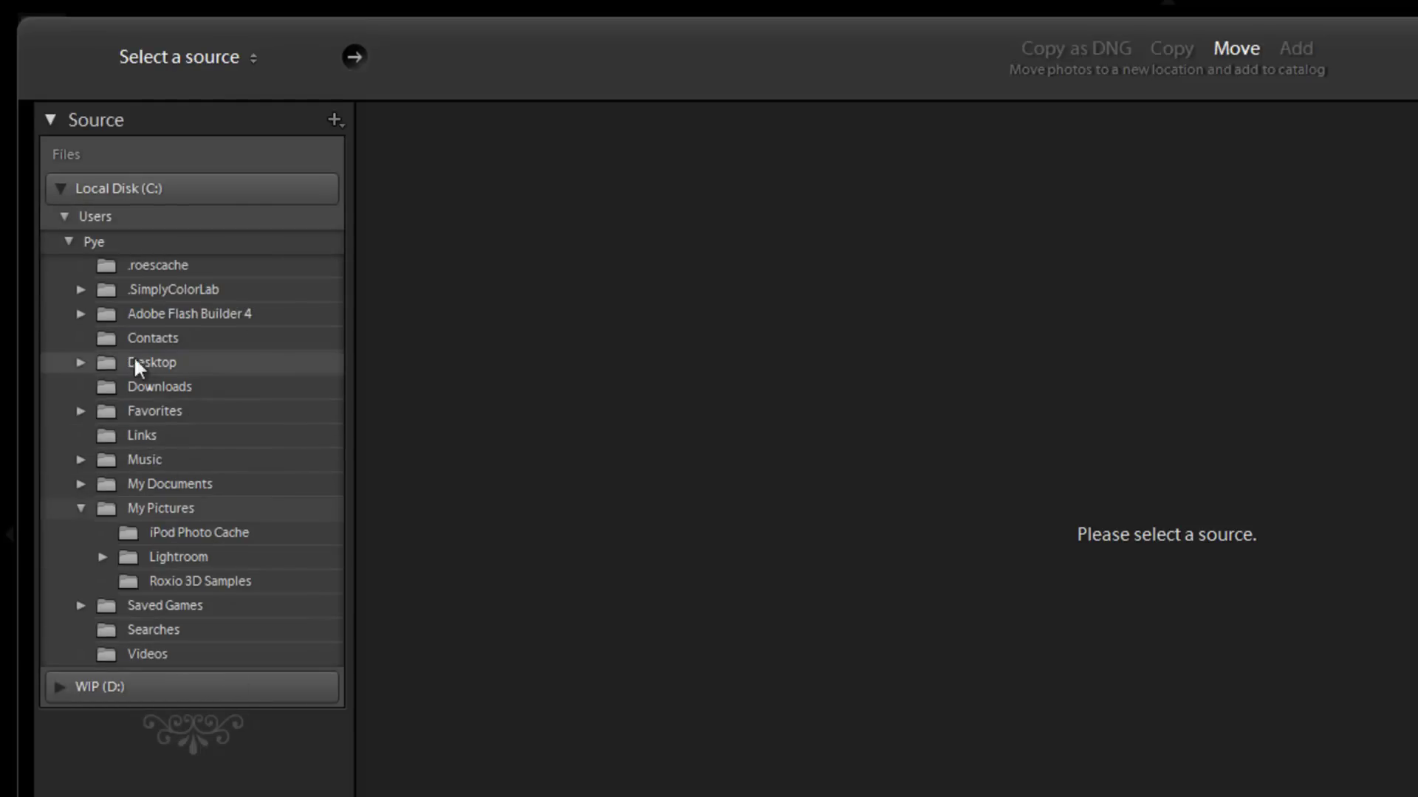
# Collapse the Pye folder and set Desktop > LIGHTROOM TUTORIAL CATALOG > RAWs as the import source
pyautogui.click(70, 241)
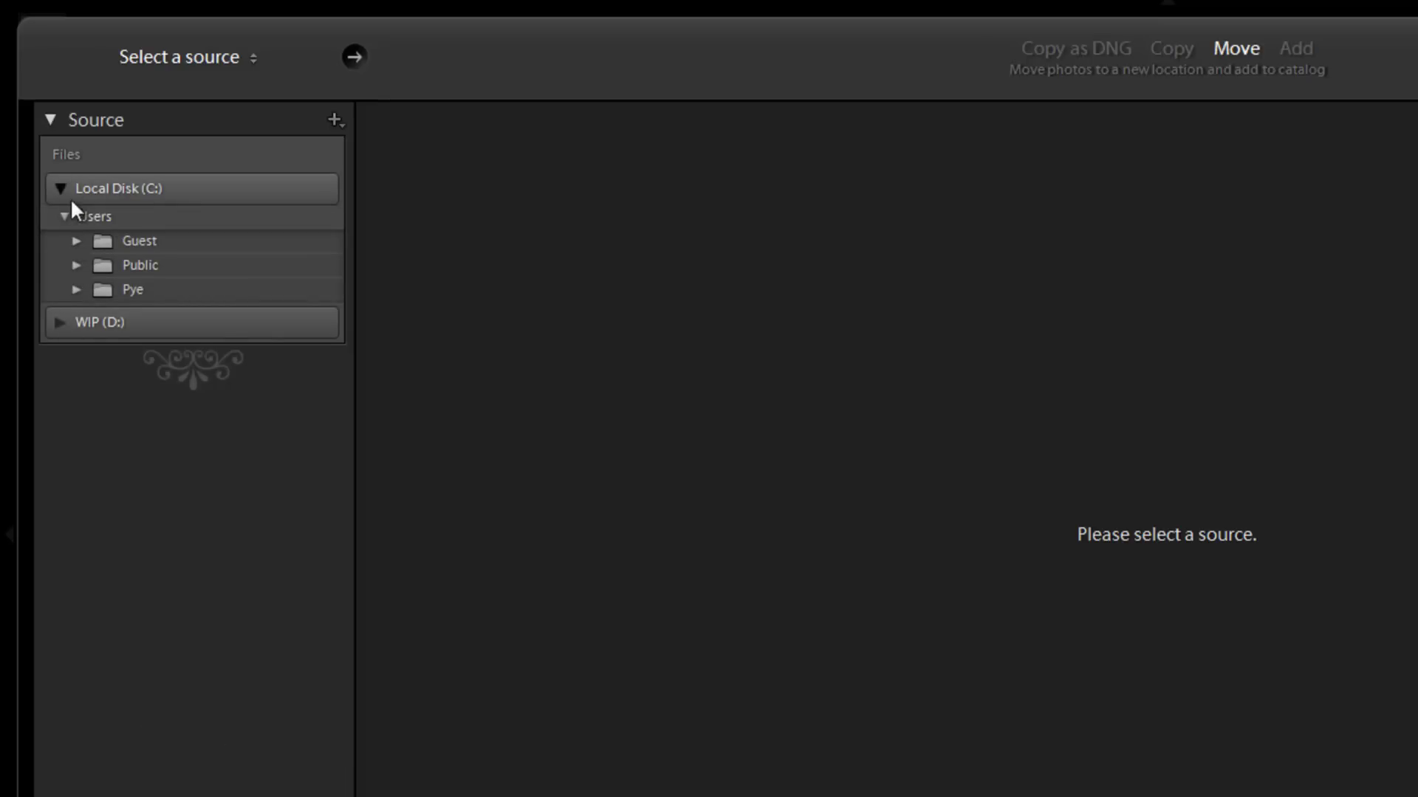
pyautogui.click(224, 57)
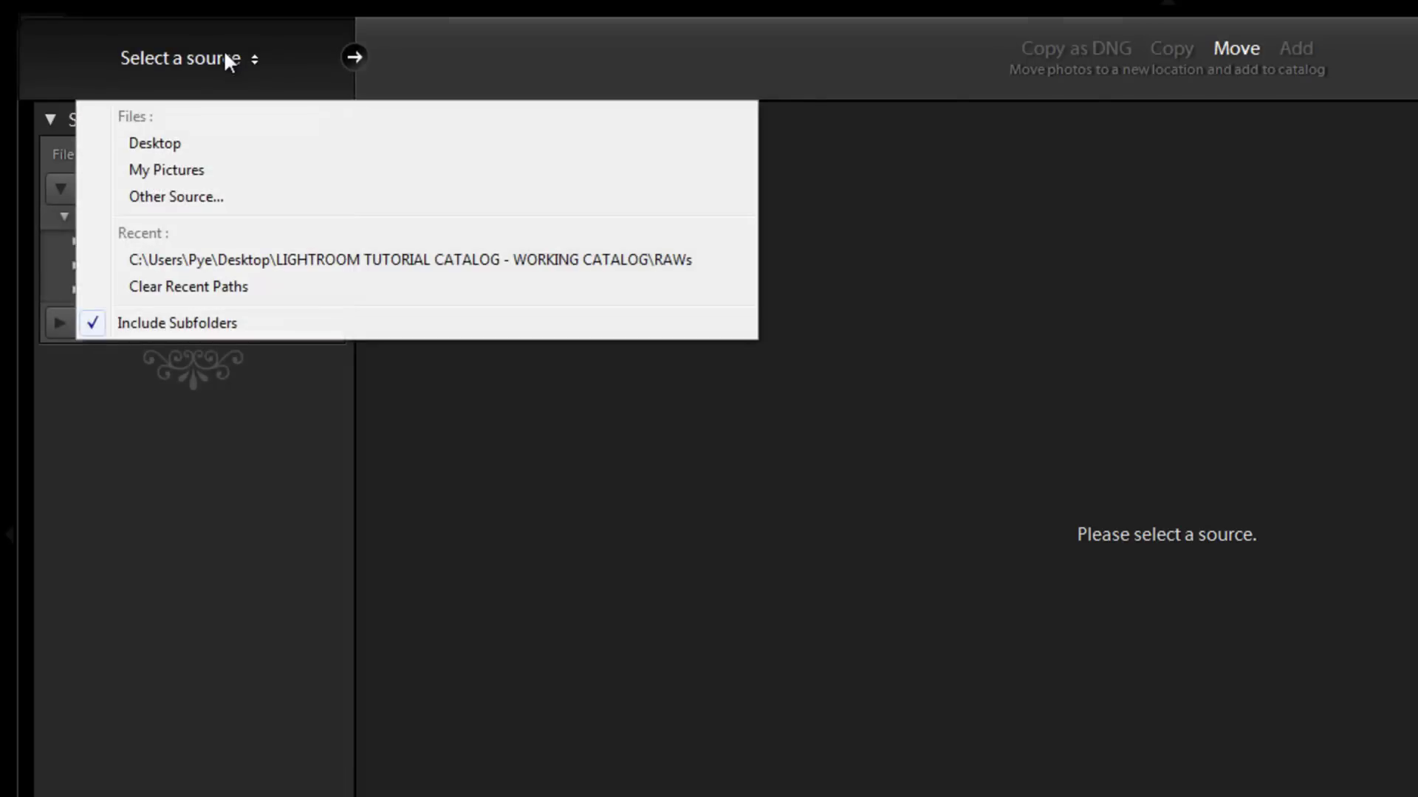
pyautogui.click(169, 145)
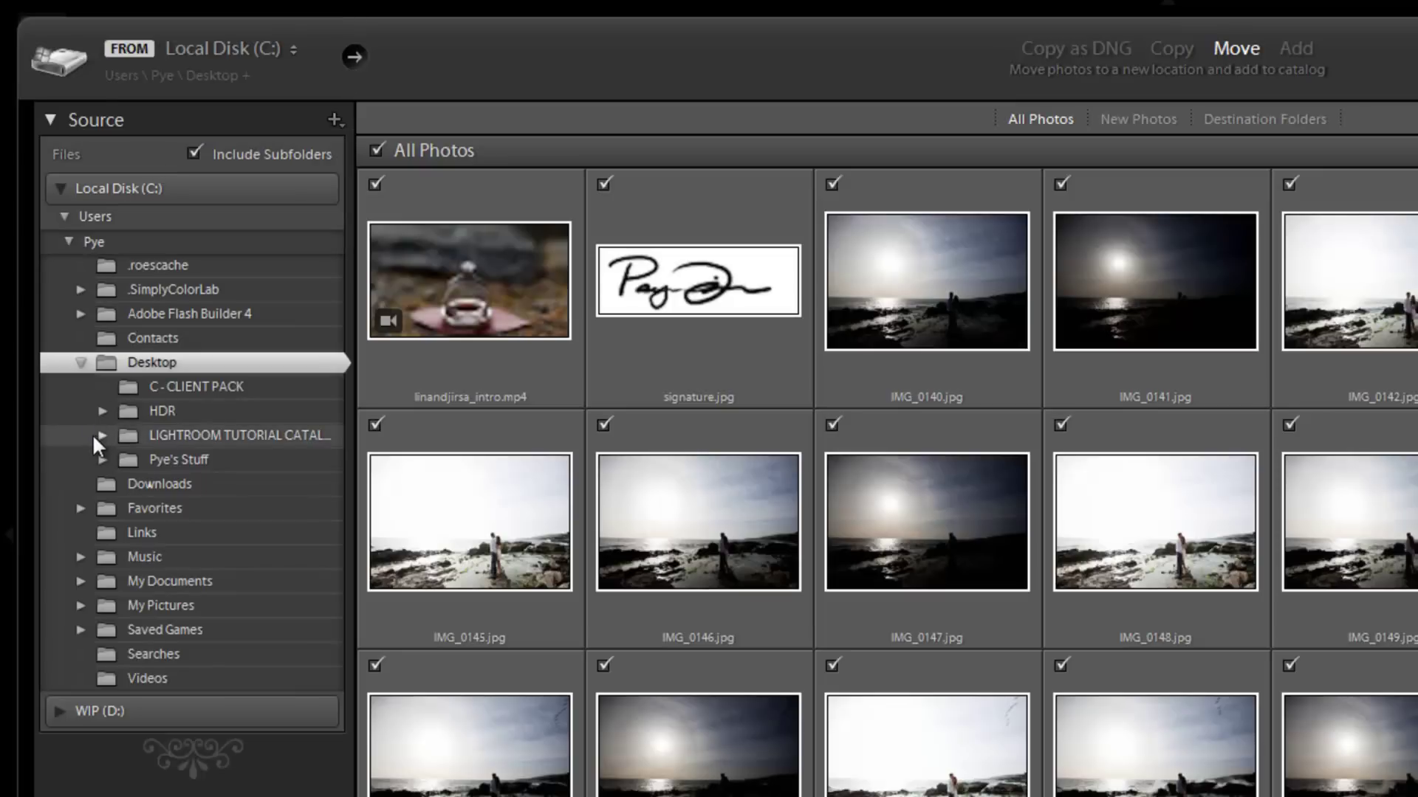
pyautogui.click(96, 433)
pyautogui.click(170, 505)
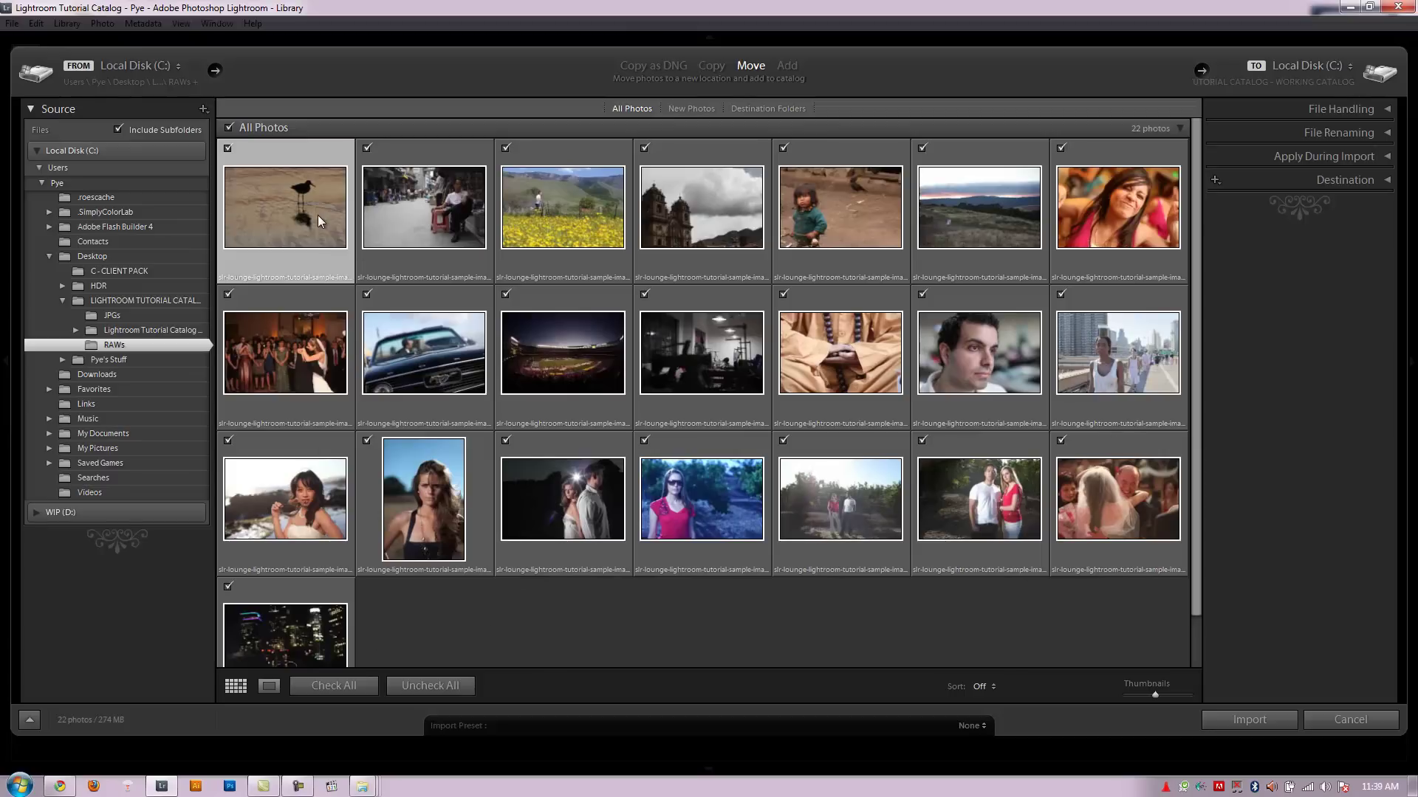
# Enlarge the import grid thumbnails using the Thumbnails slider
pyautogui.moveTo(318, 215)
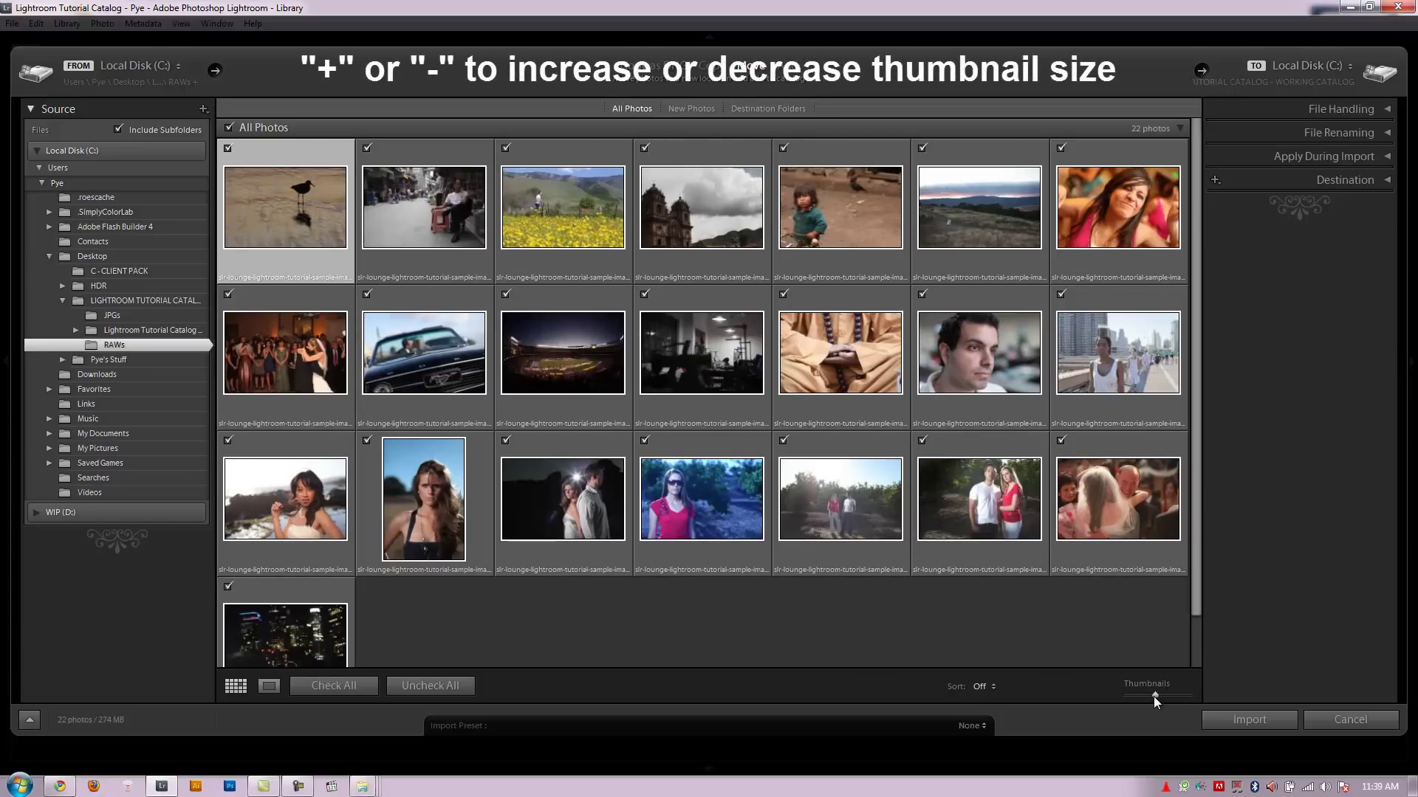
pyautogui.moveTo(1155, 697)
pyautogui.mouseDown()
pyautogui.moveTo(1137, 703)
pyautogui.moveTo(1177, 702)
pyautogui.moveTo(1155, 702)
pyautogui.mouseUp()
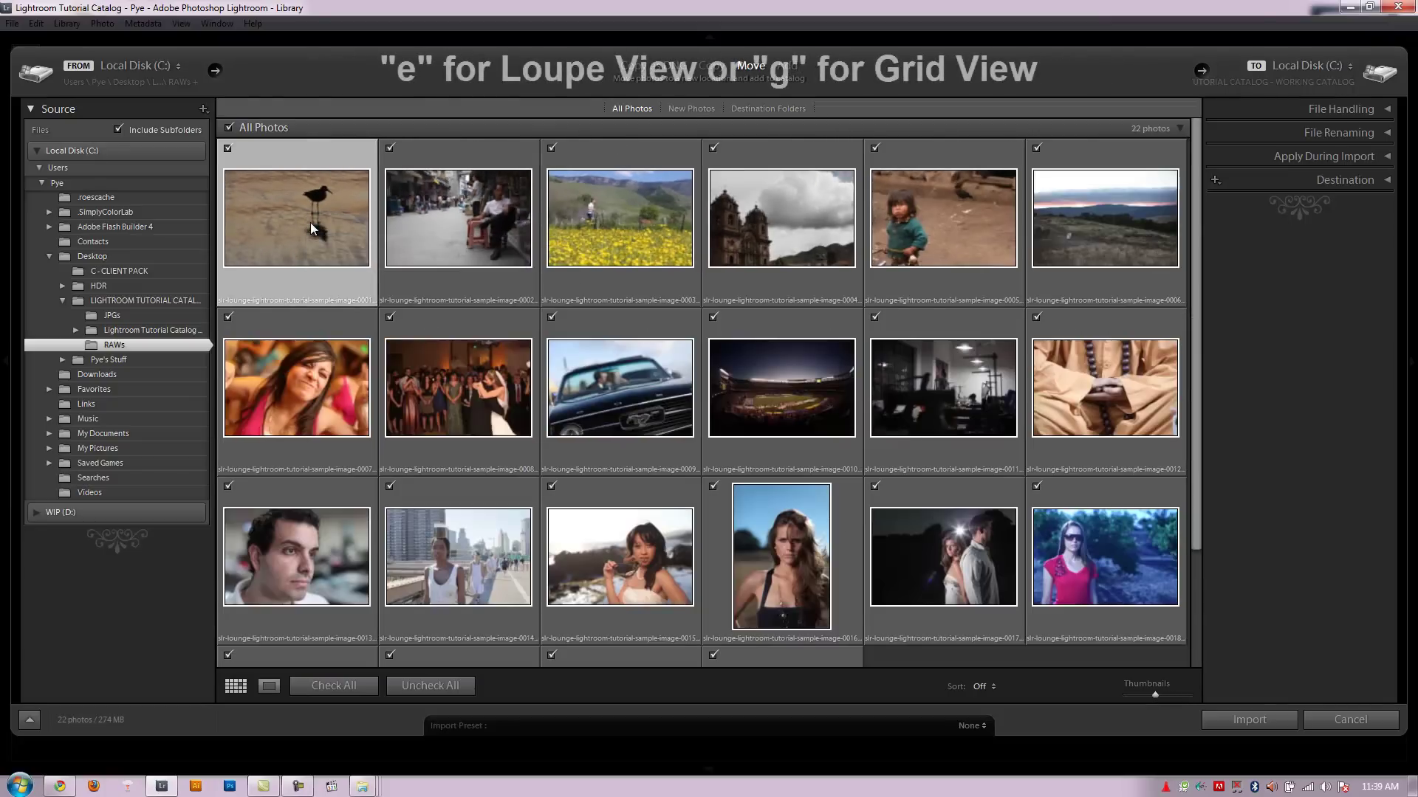
pyautogui.press('e')
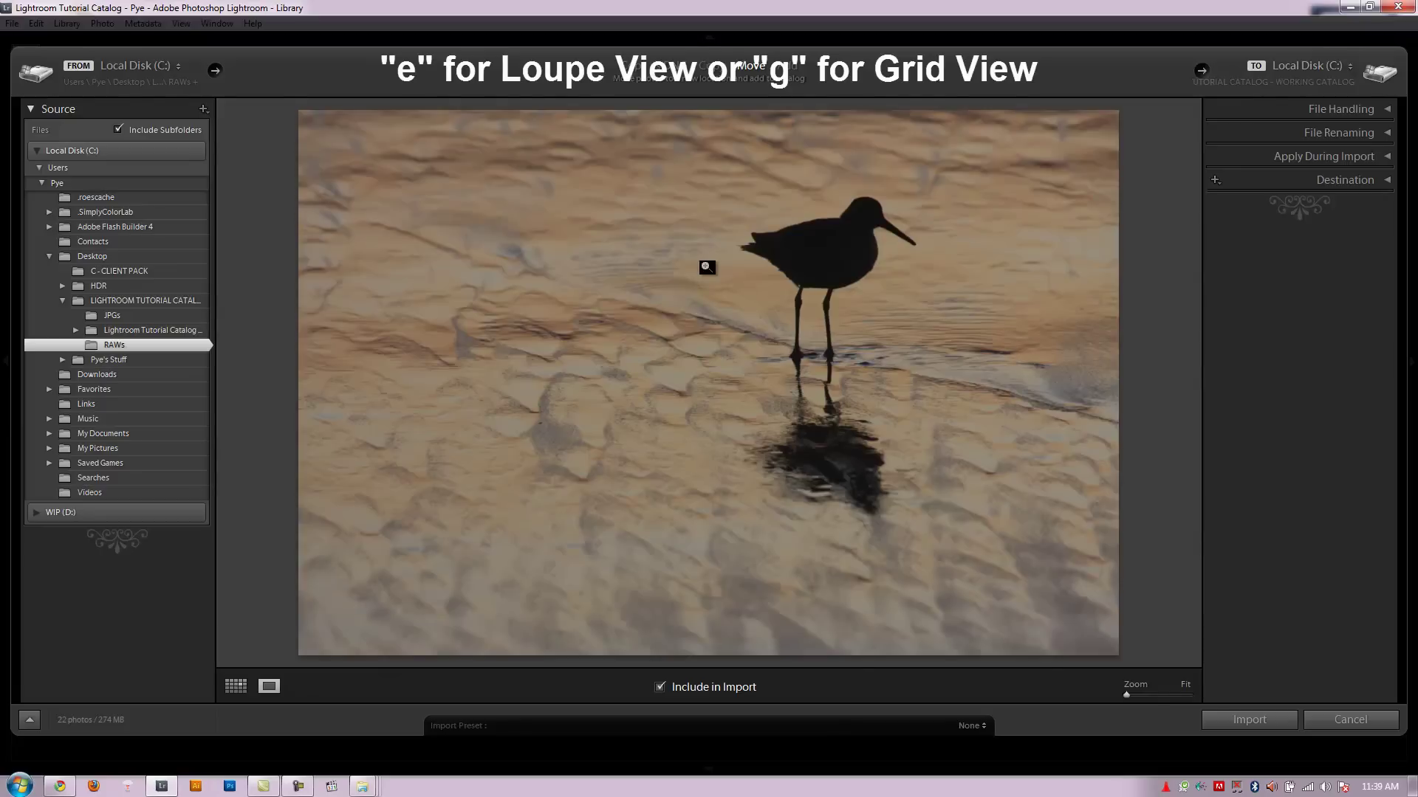
pyautogui.press('g')
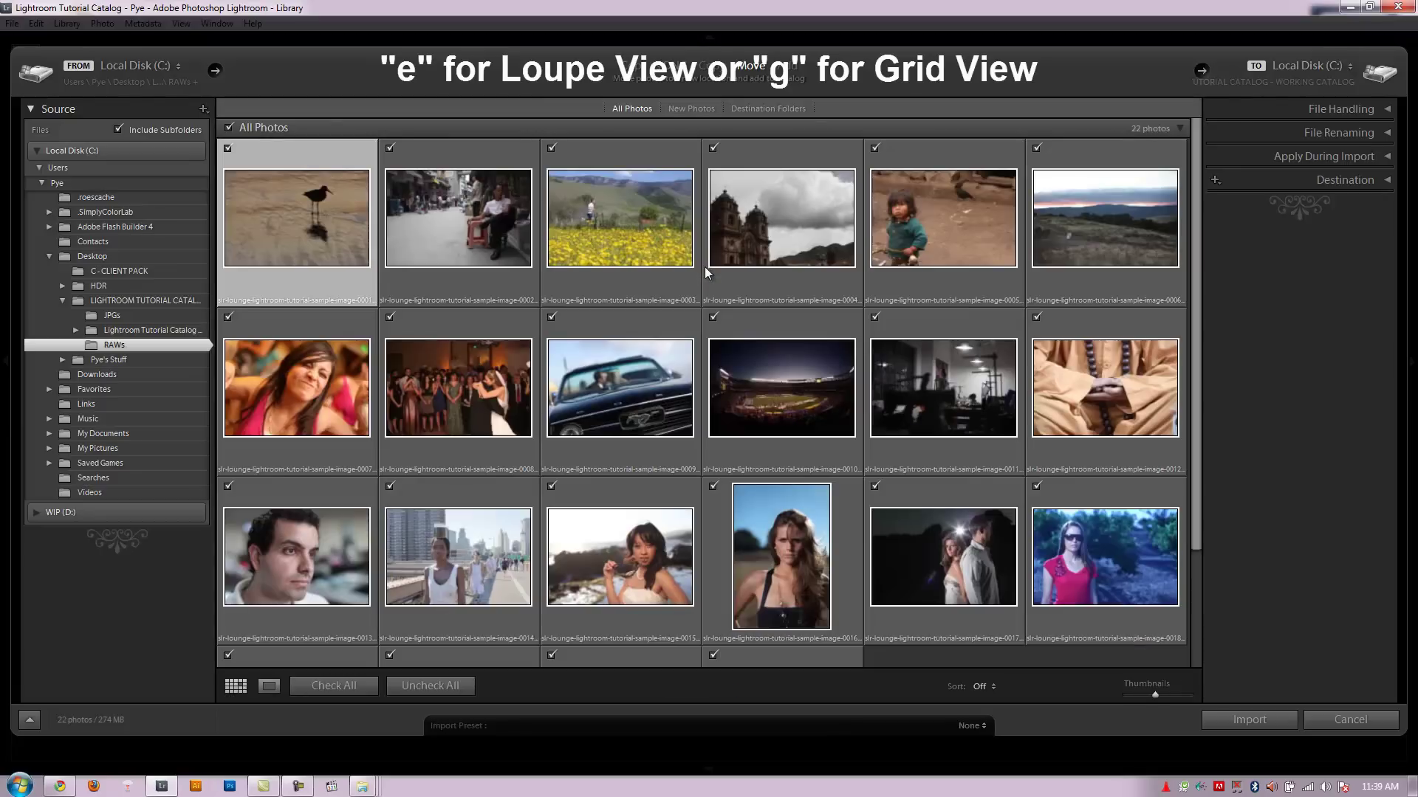
pyautogui.click(462, 380)
pyautogui.click(308, 215)
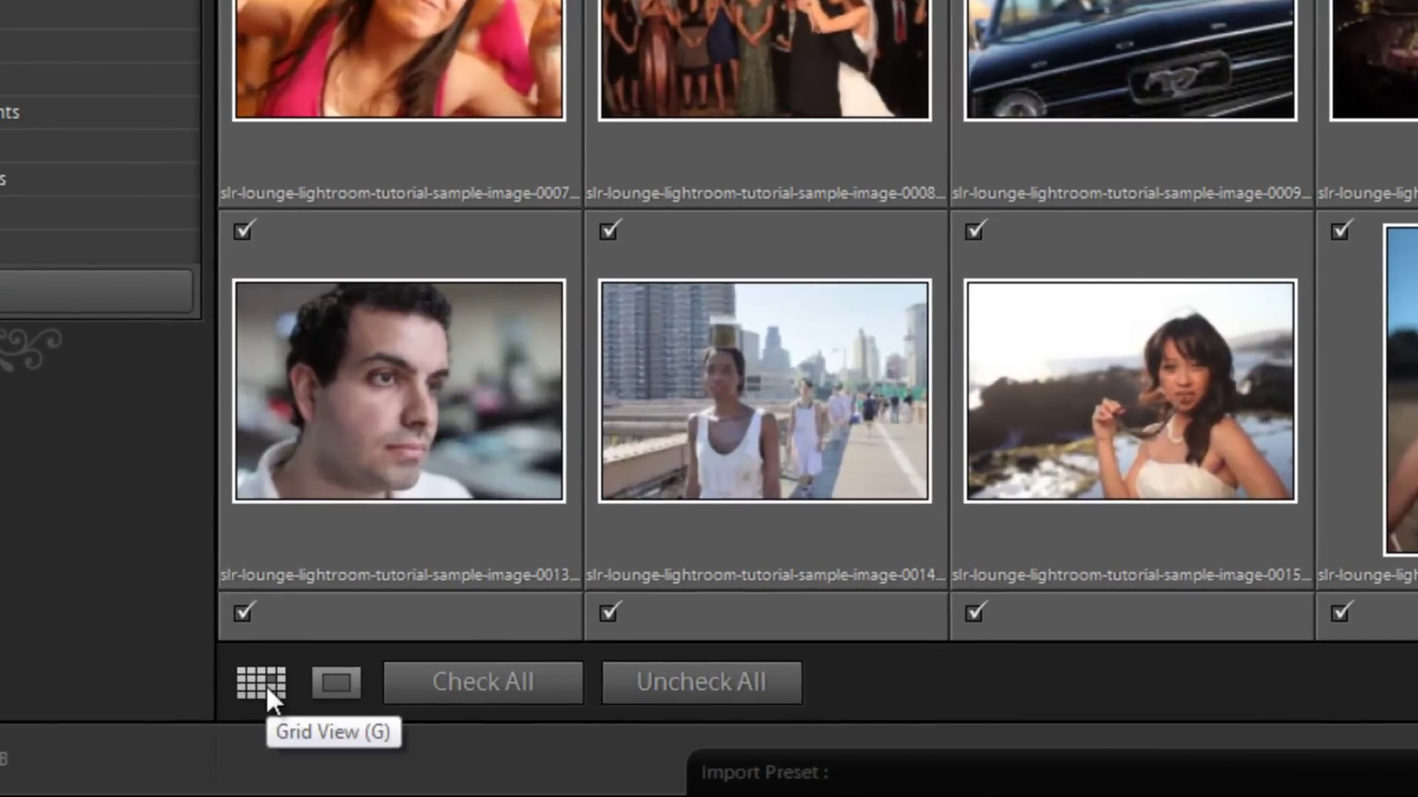
pyautogui.click(336, 683)
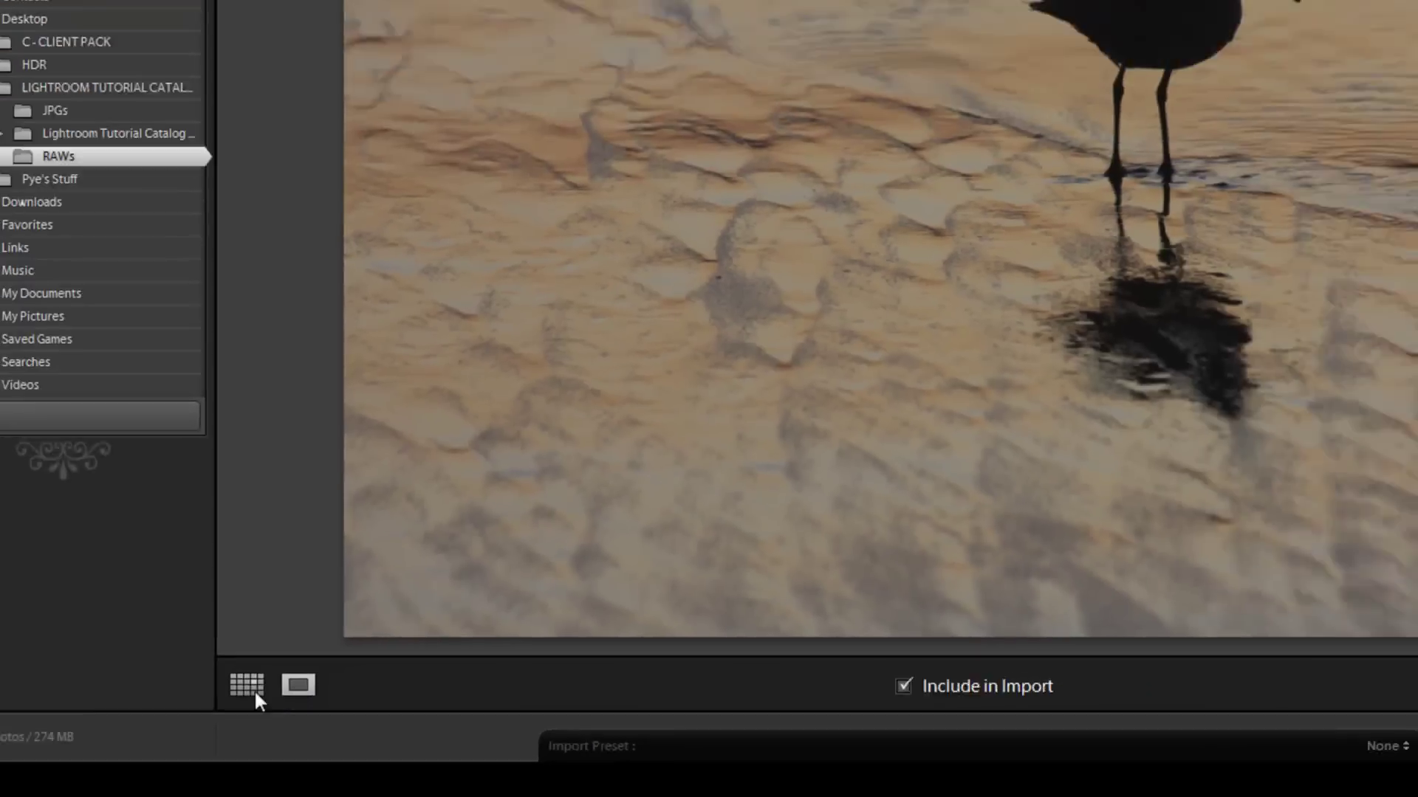
pyautogui.click(261, 684)
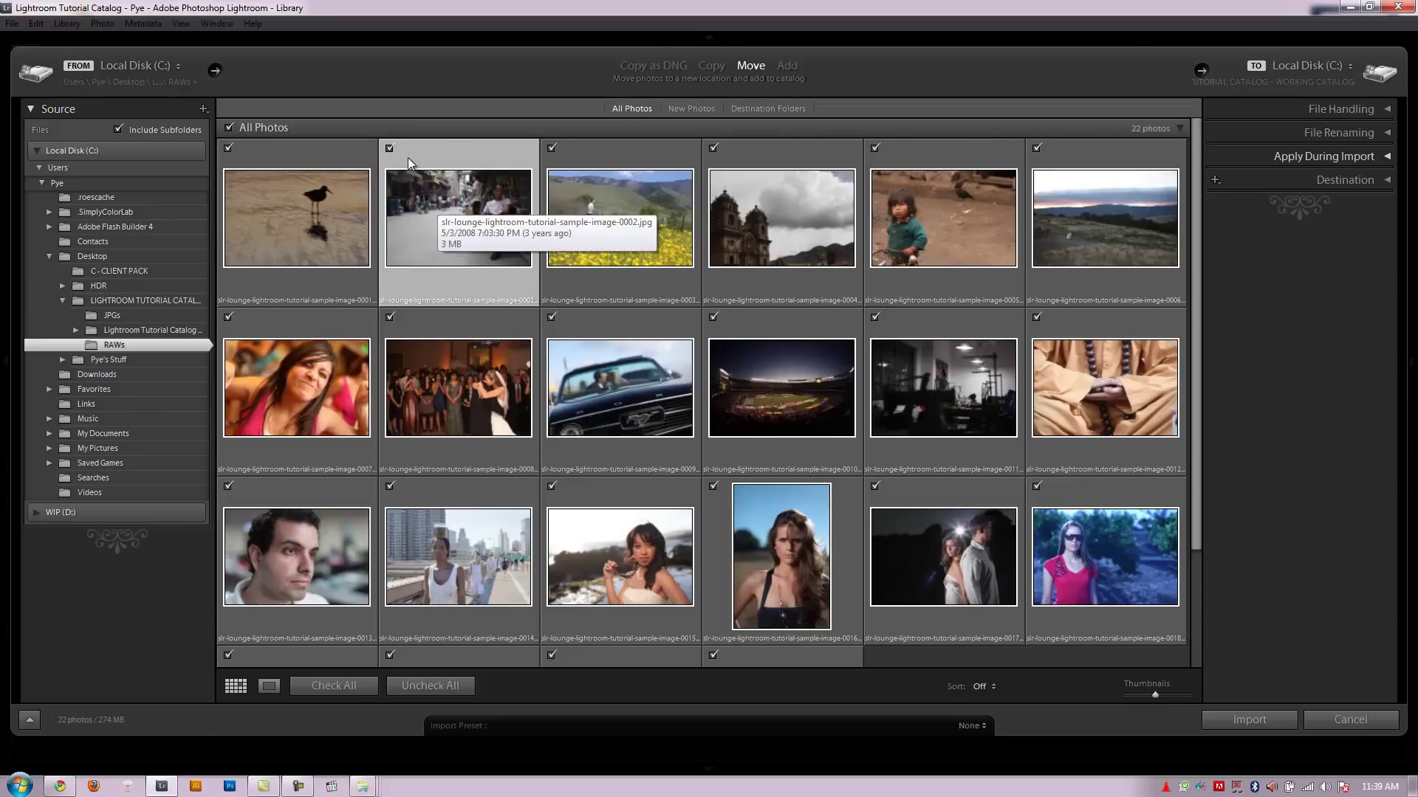
pyautogui.click(428, 680)
pyautogui.click(363, 689)
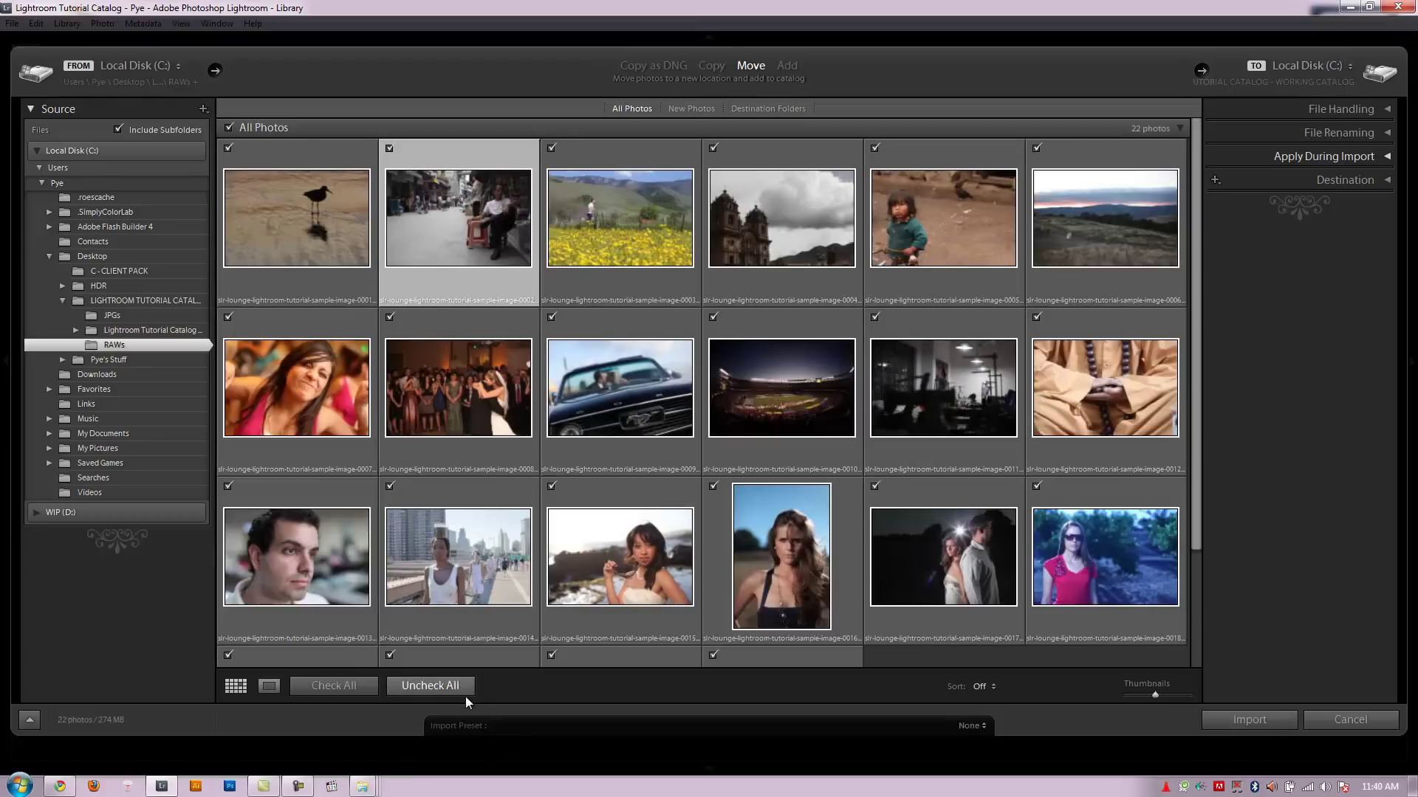
pyautogui.click(229, 128)
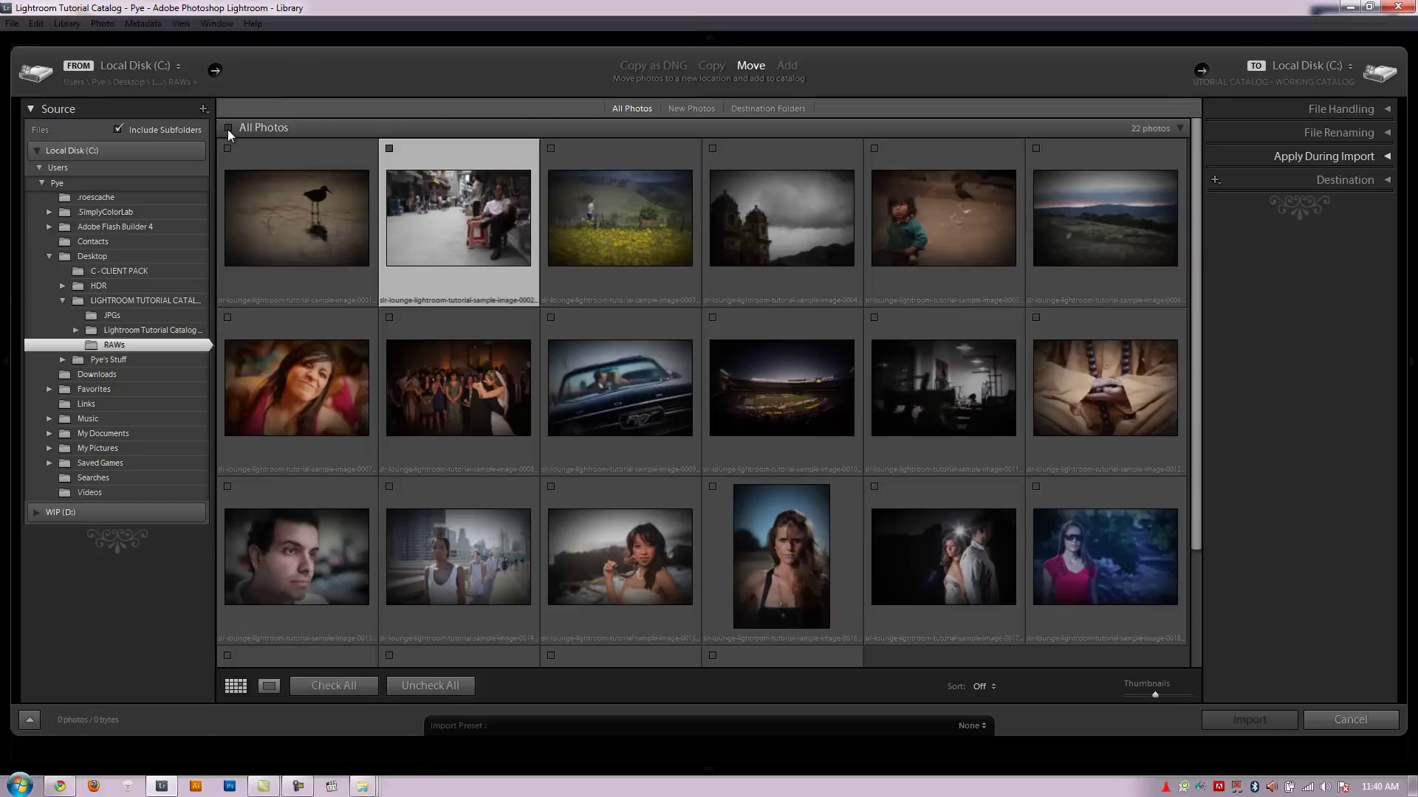
pyautogui.click(229, 127)
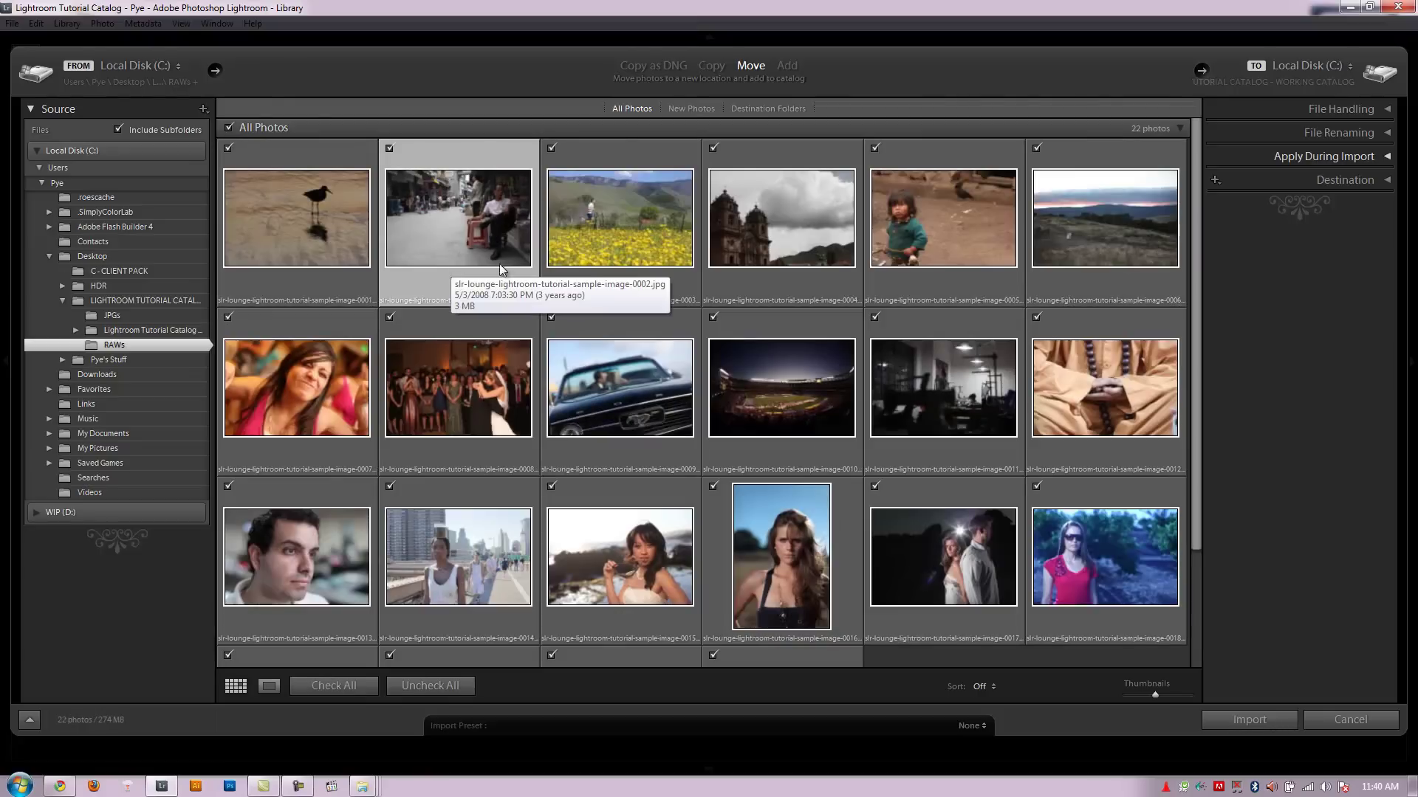
pyautogui.keyDown('shift'); pyautogui.click(484, 390); pyautogui.keyUp('shift')
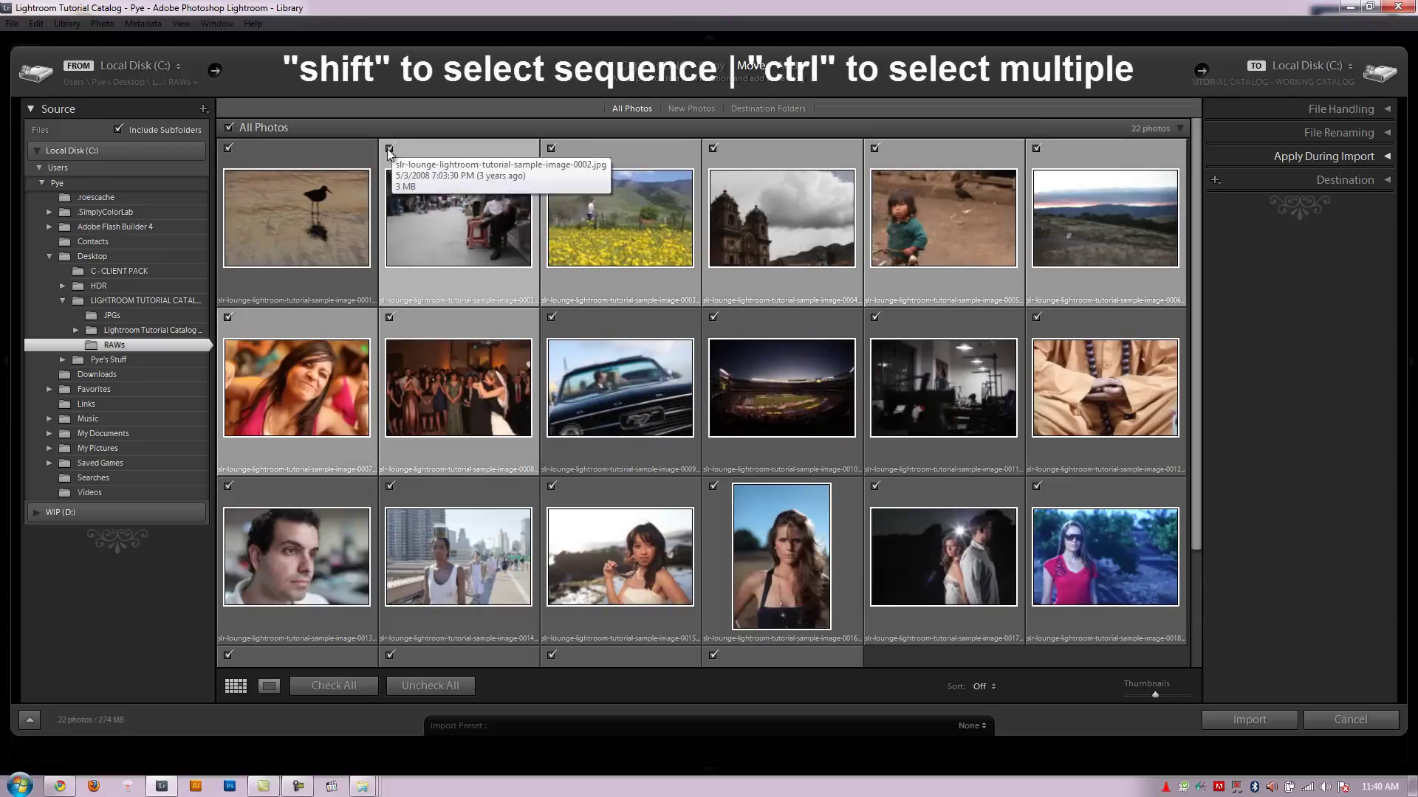
pyautogui.click(633, 359)
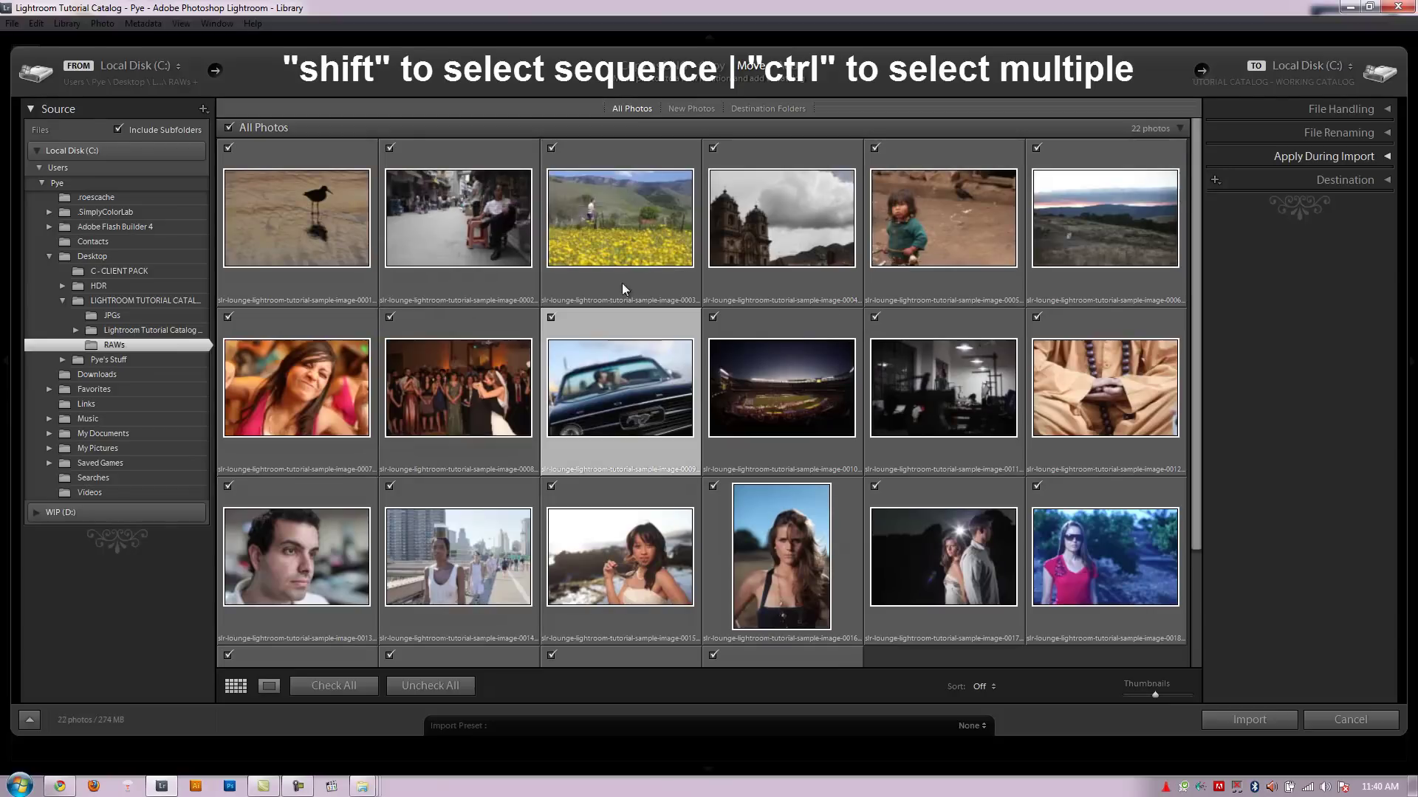
pyautogui.click(642, 242)
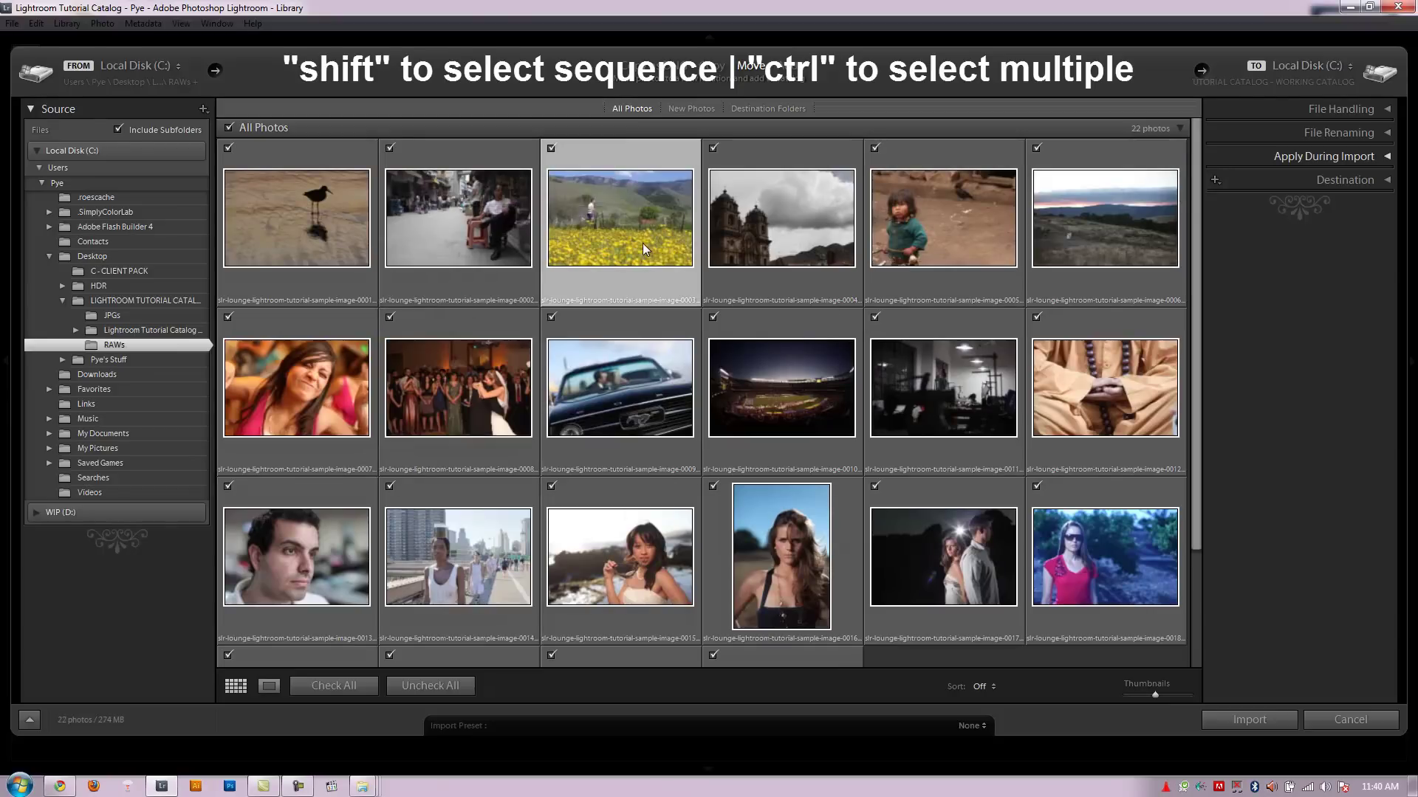
pyautogui.keyDown('ctrl'); pyautogui.click(635, 388); pyautogui.keyUp('ctrl')
pyautogui.keyDown('ctrl'); pyautogui.click(783, 384); pyautogui.keyUp('ctrl')
pyautogui.keyDown('ctrl'); pyautogui.click(904, 386); pyautogui.keyUp('ctrl')
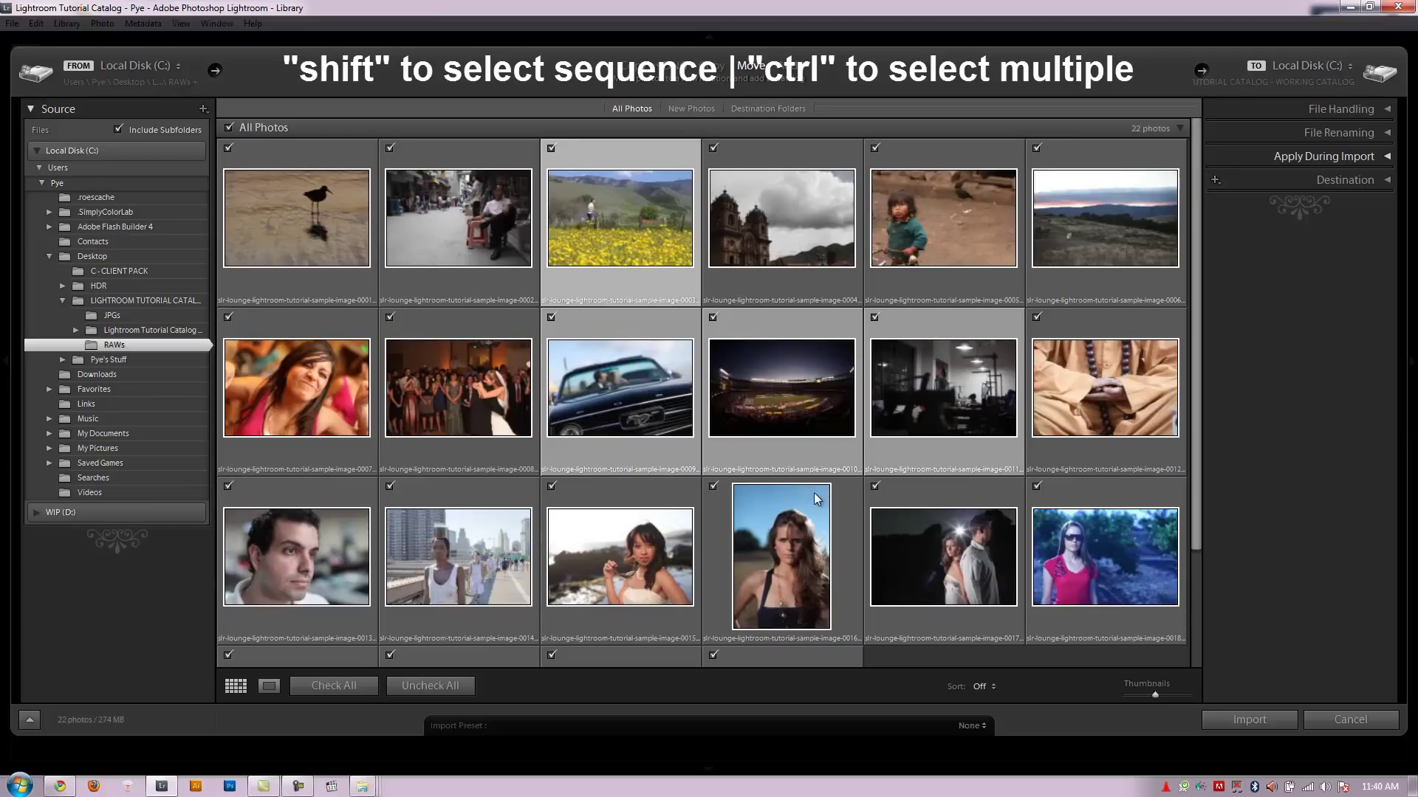
pyautogui.keyDown('ctrl'); pyautogui.click(753, 517); pyautogui.keyUp('ctrl')
pyautogui.click(712, 488)
pyautogui.press('e')
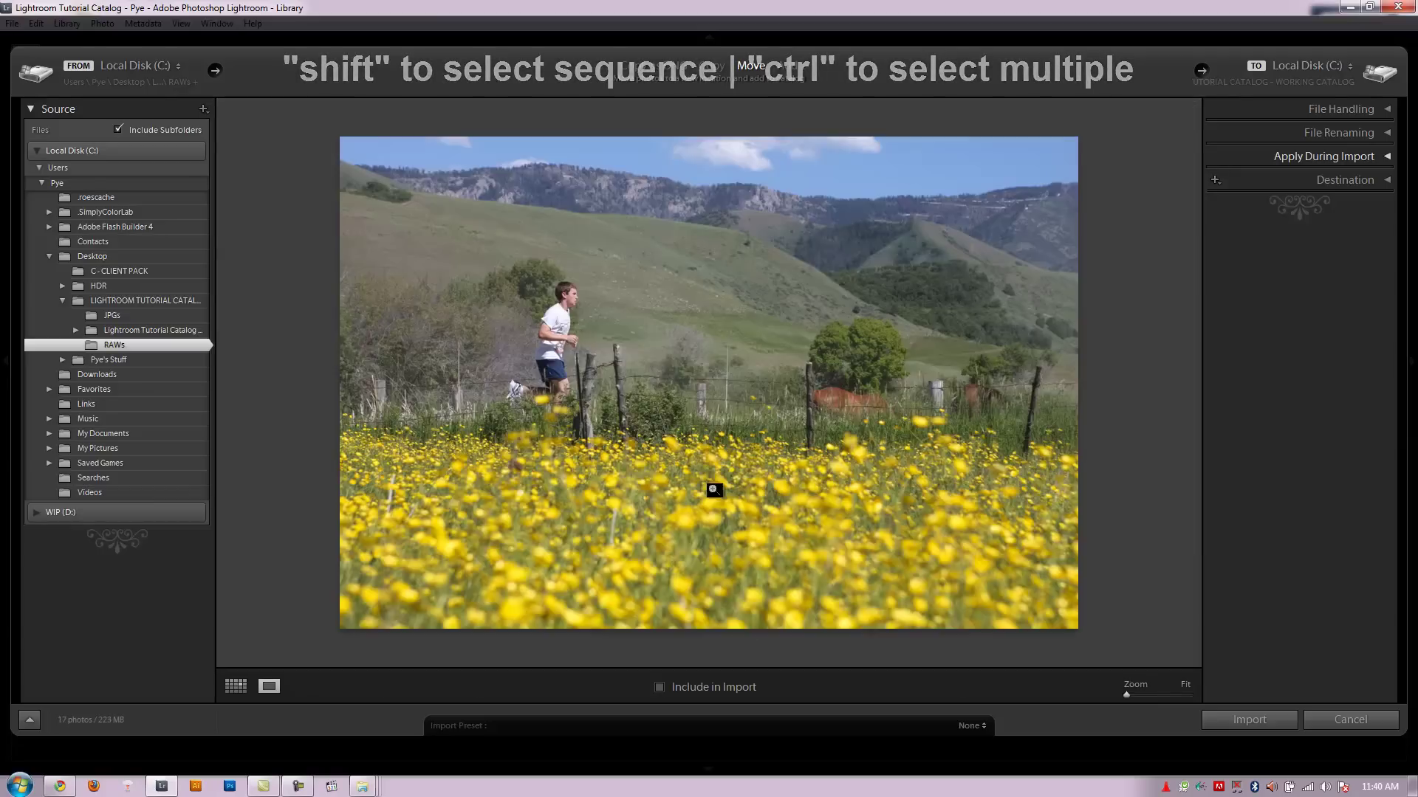
pyautogui.press('g')
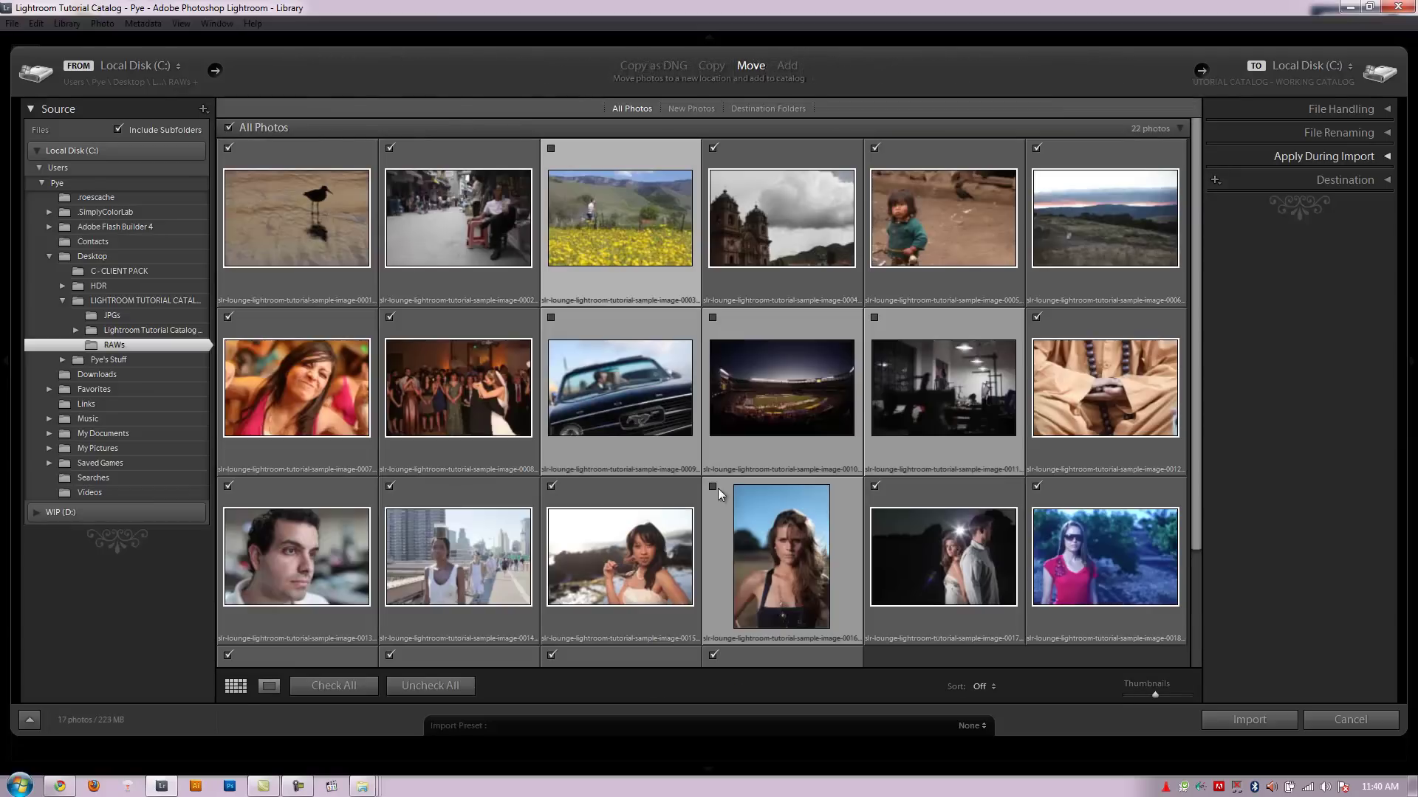
pyautogui.click(713, 487)
pyautogui.click(793, 272)
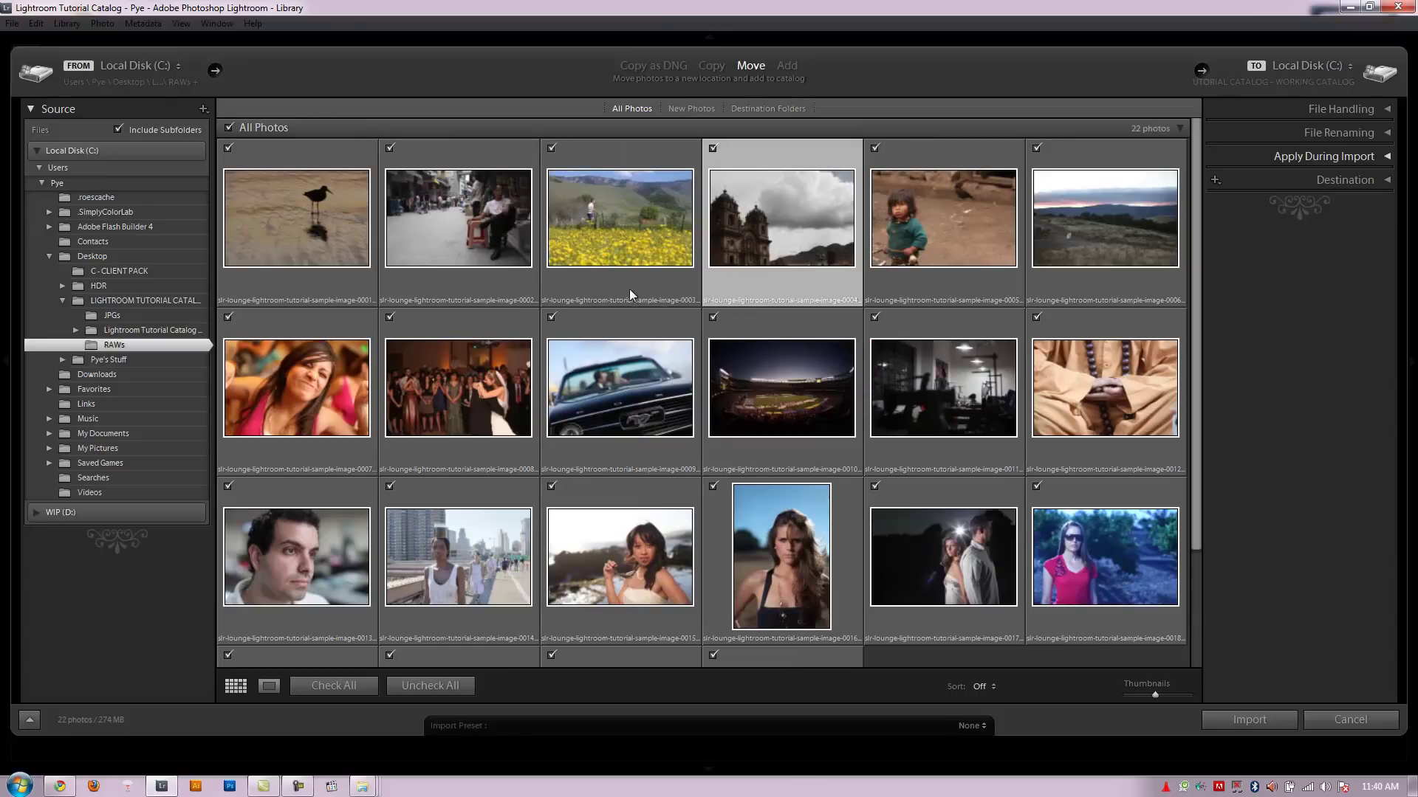